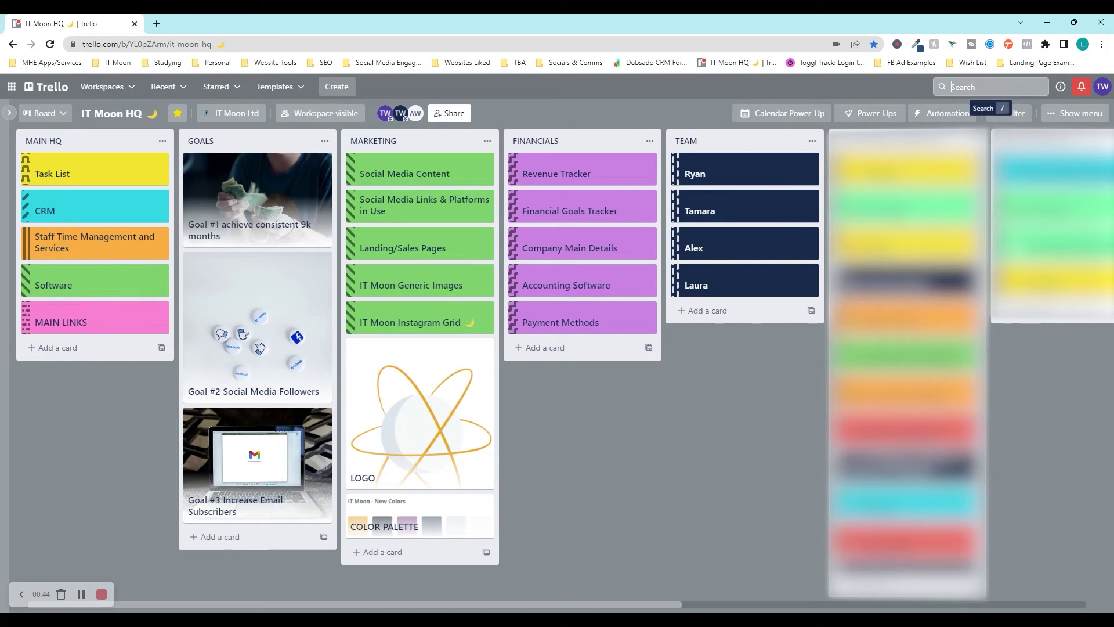
# Check the recent boards, then inspect the Task List and CRM cards on MAIN HQ.
pyautogui.click(989, 87)
pyautogui.click(784, 400)
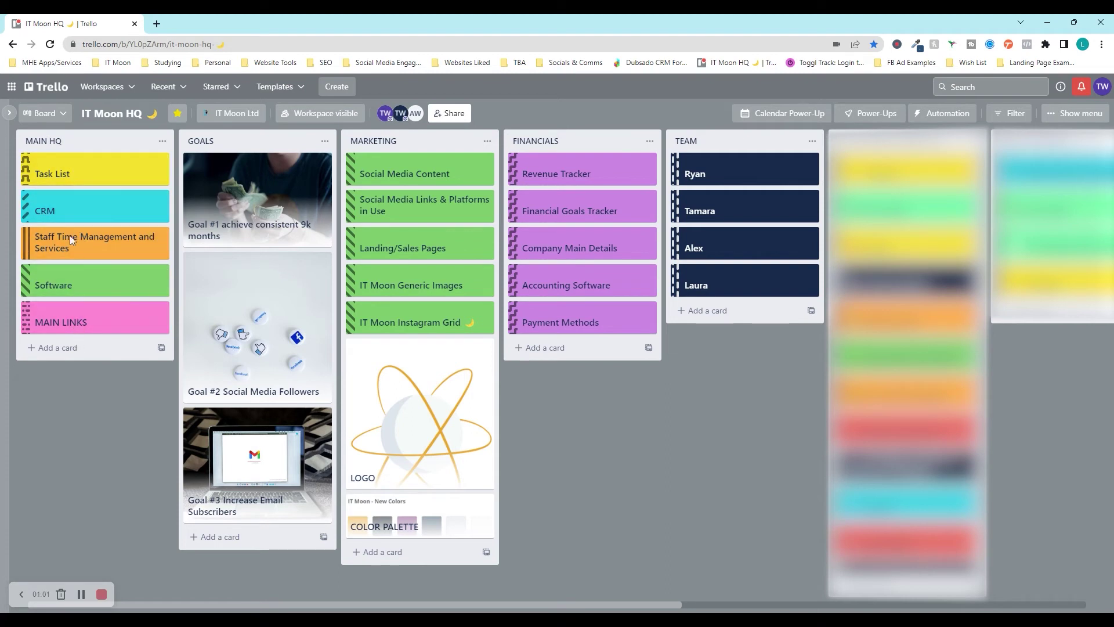
pyautogui.click(95, 174)
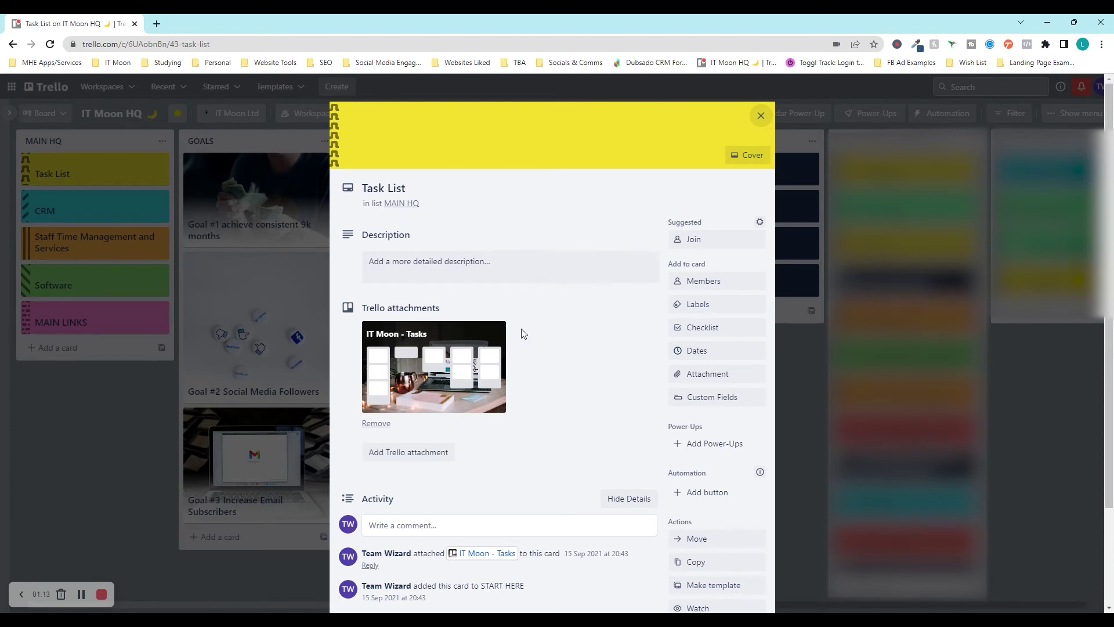
pyautogui.click(139, 394)
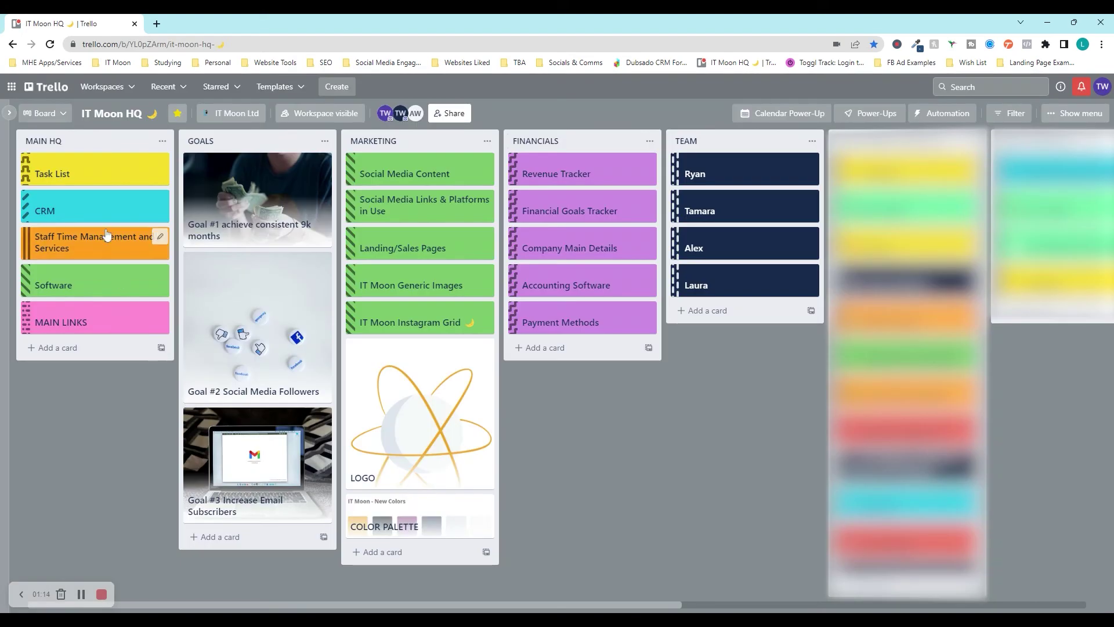
pyautogui.click(97, 215)
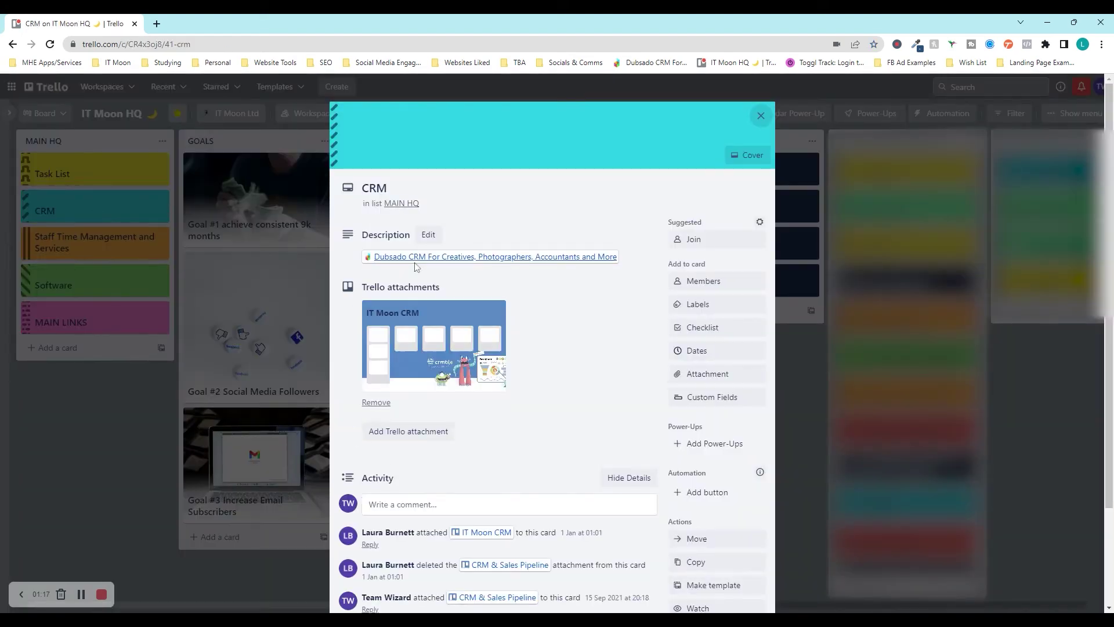
pyautogui.click(155, 447)
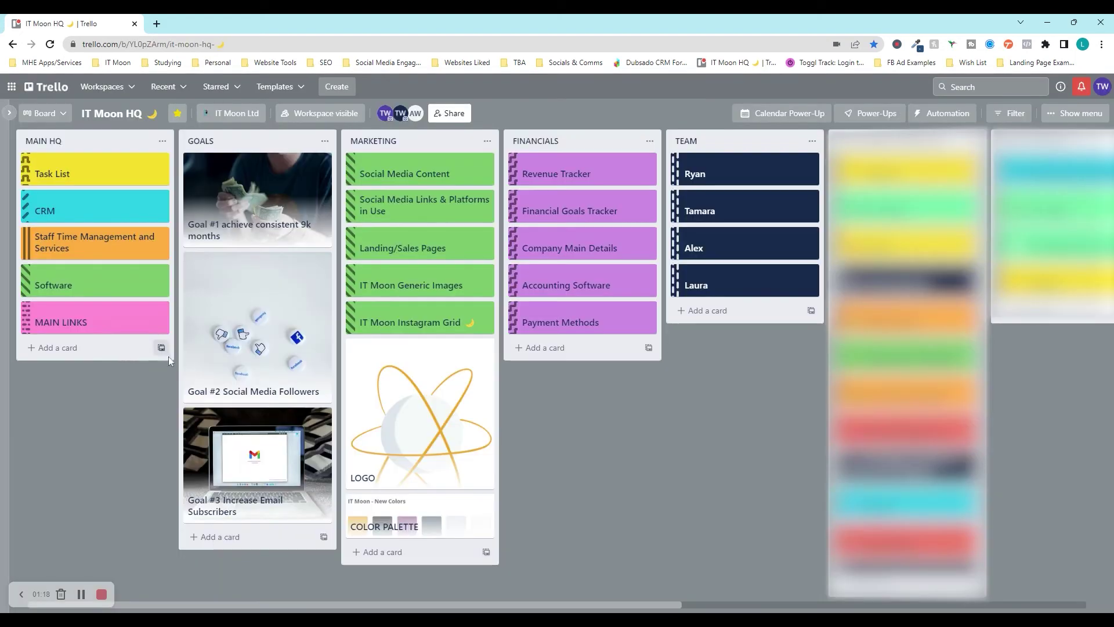
# Review the Staff Time Management and Services, Software and MAIN LINKS cards.
pyautogui.click(91, 249)
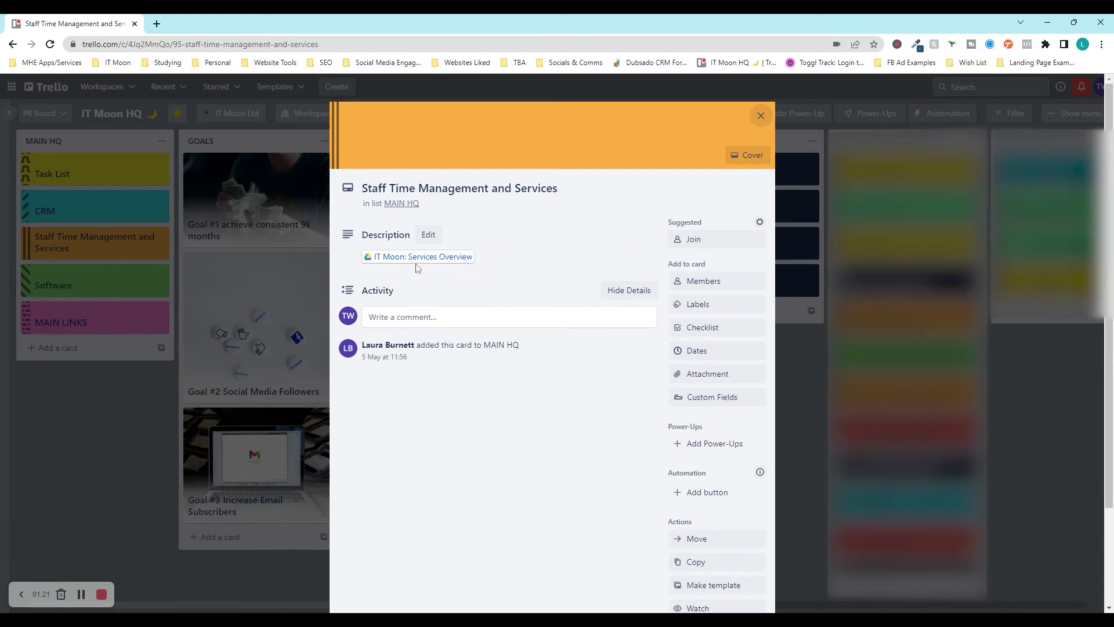
pyautogui.moveTo(401, 266)
pyautogui.click(59, 377)
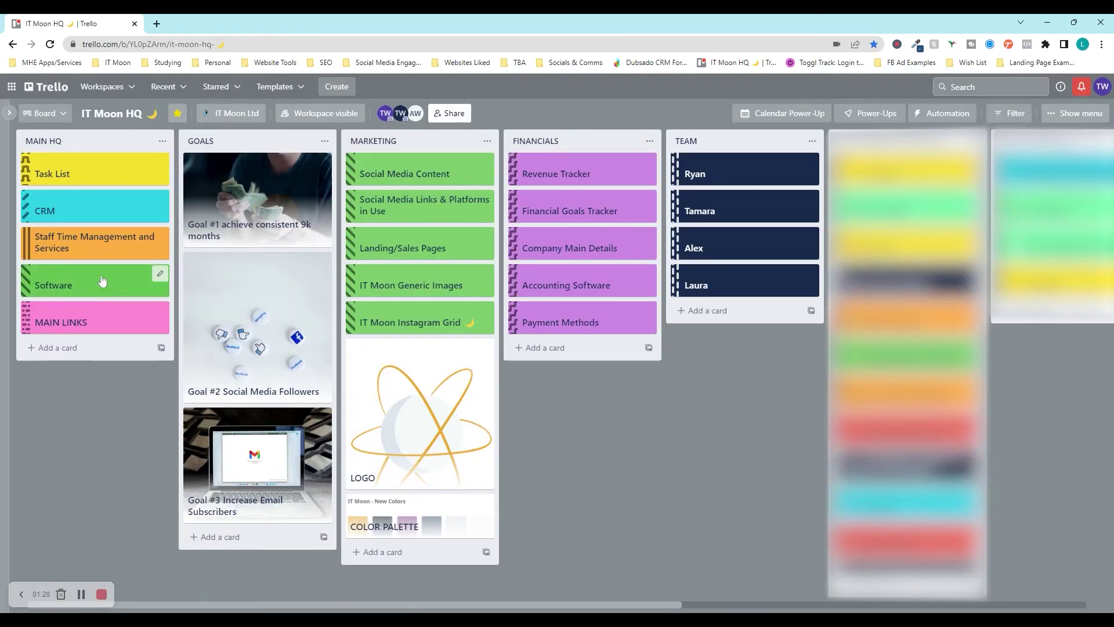
pyautogui.click(99, 284)
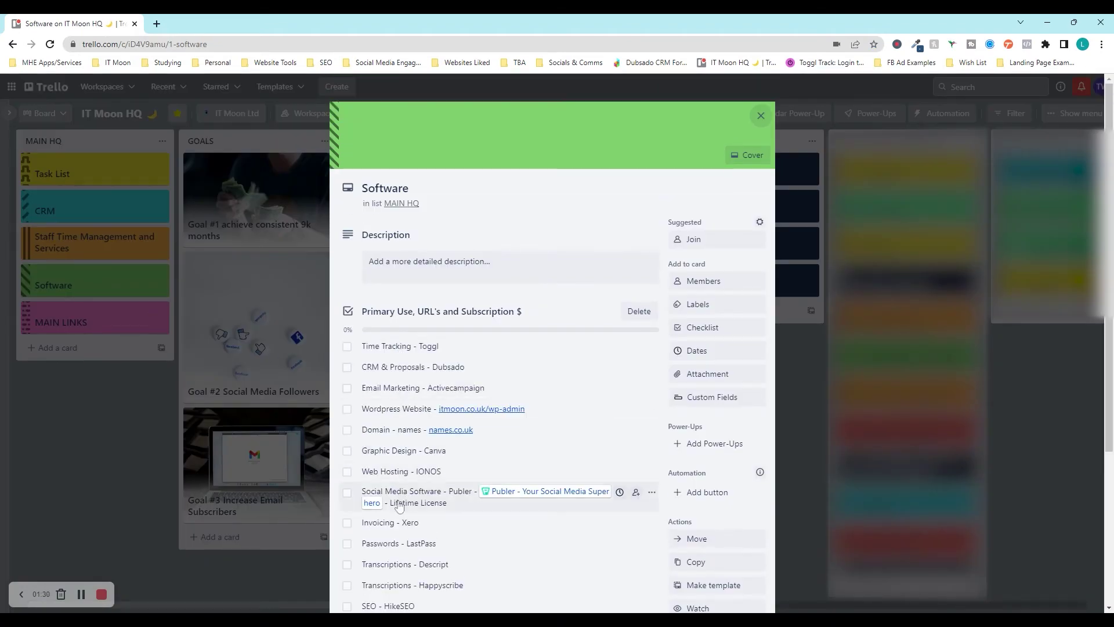
pyautogui.click(60, 413)
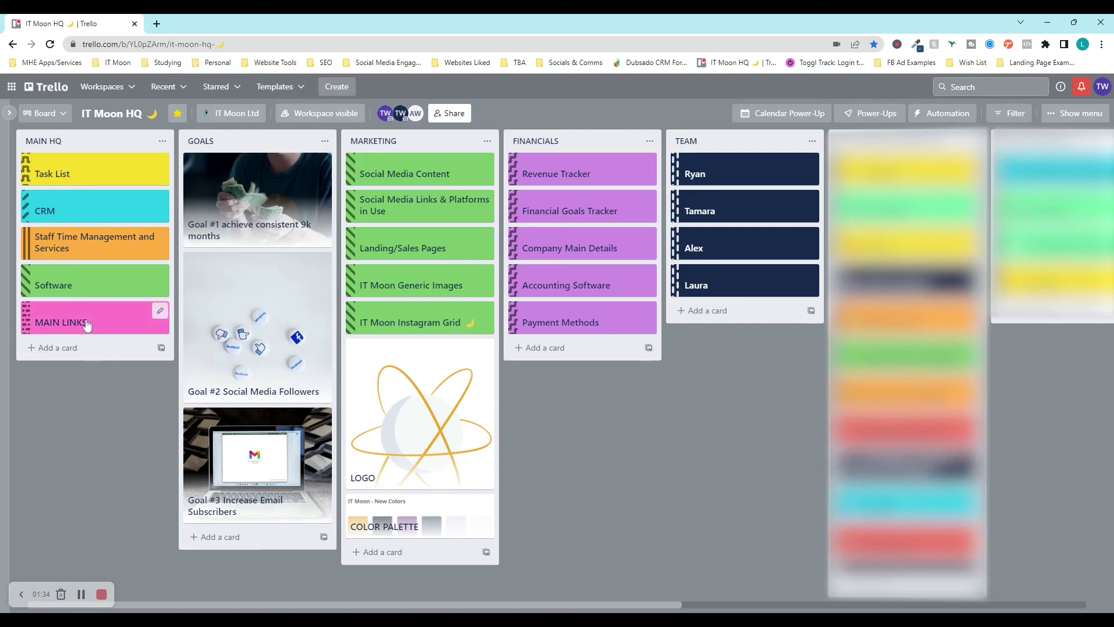
pyautogui.click(86, 323)
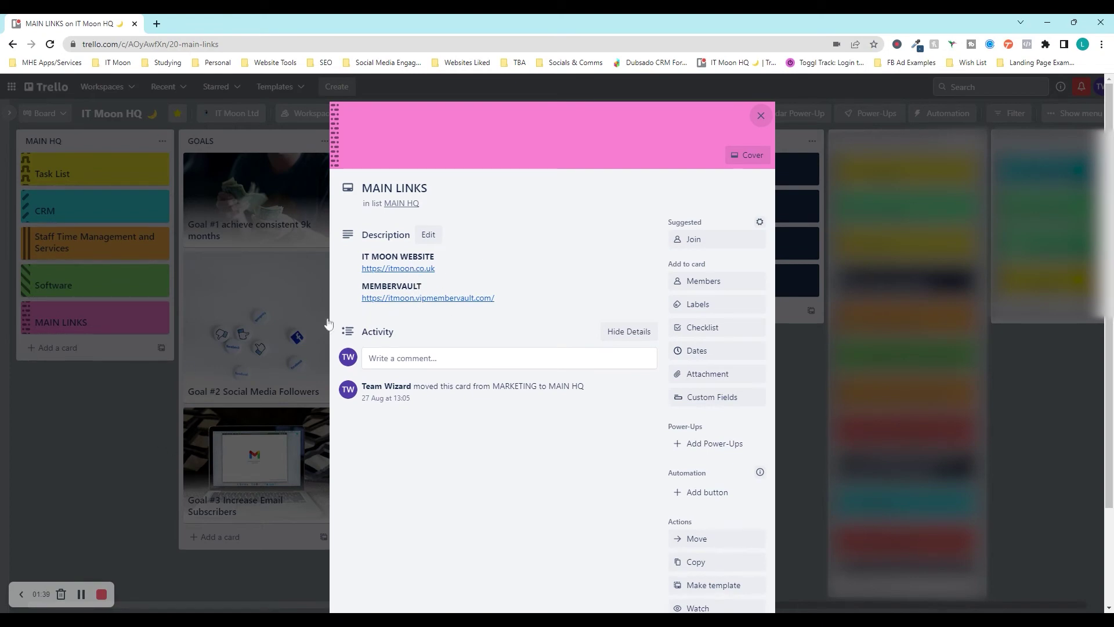
pyautogui.click(55, 416)
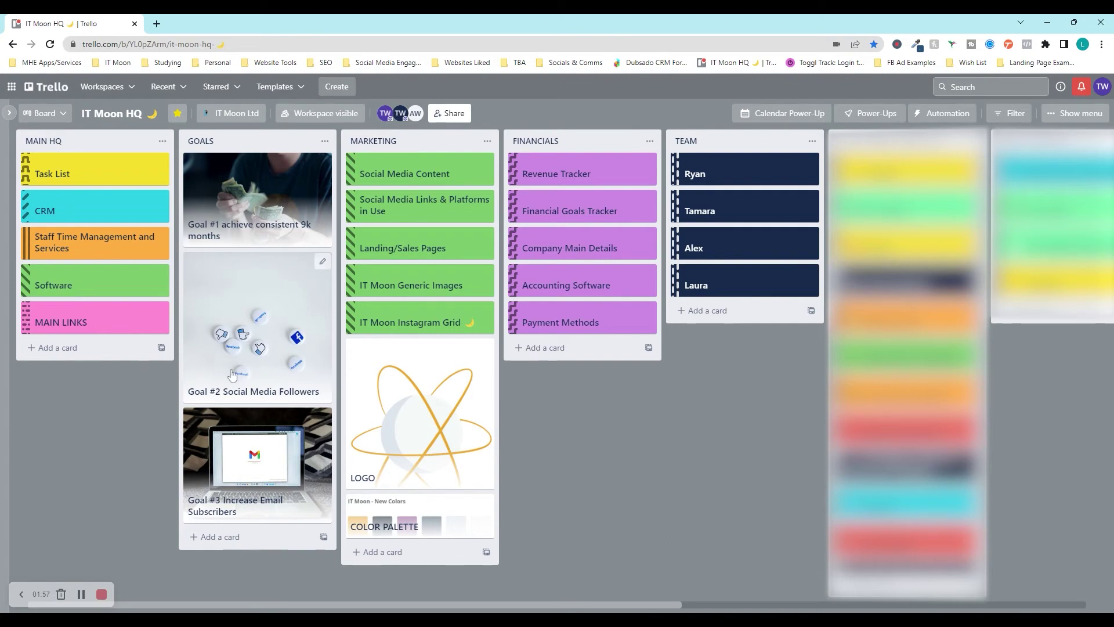
# Look over the Goal #2 Social Media Followers and Goal #3 Increase Email Subscribers cards.
pyautogui.click(263, 356)
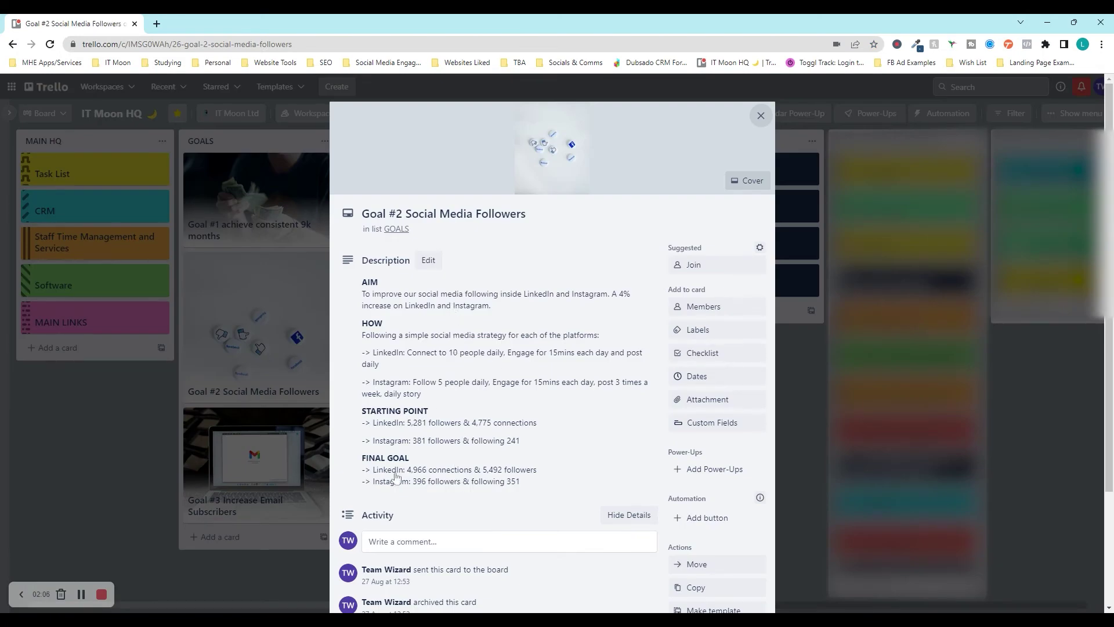
pyautogui.click(139, 467)
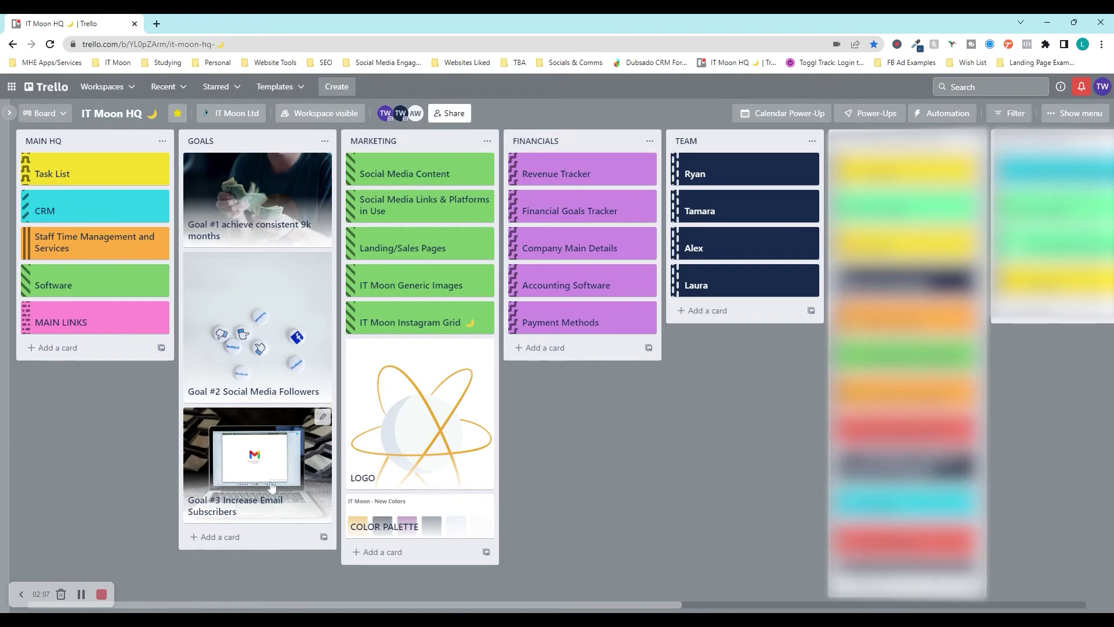
pyautogui.click(270, 487)
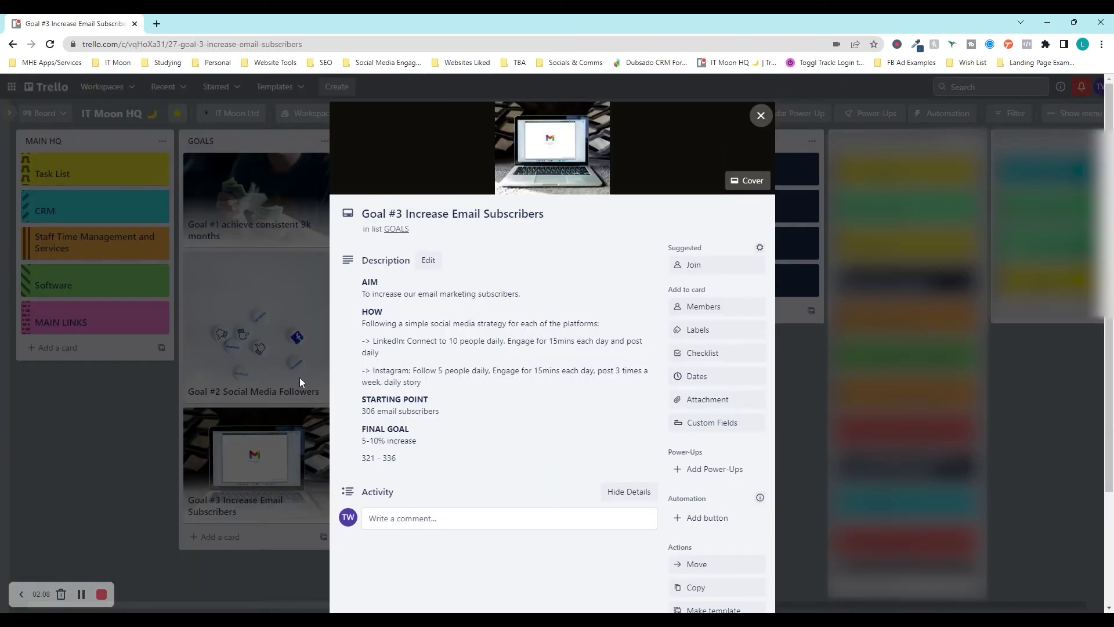
pyautogui.click(175, 430)
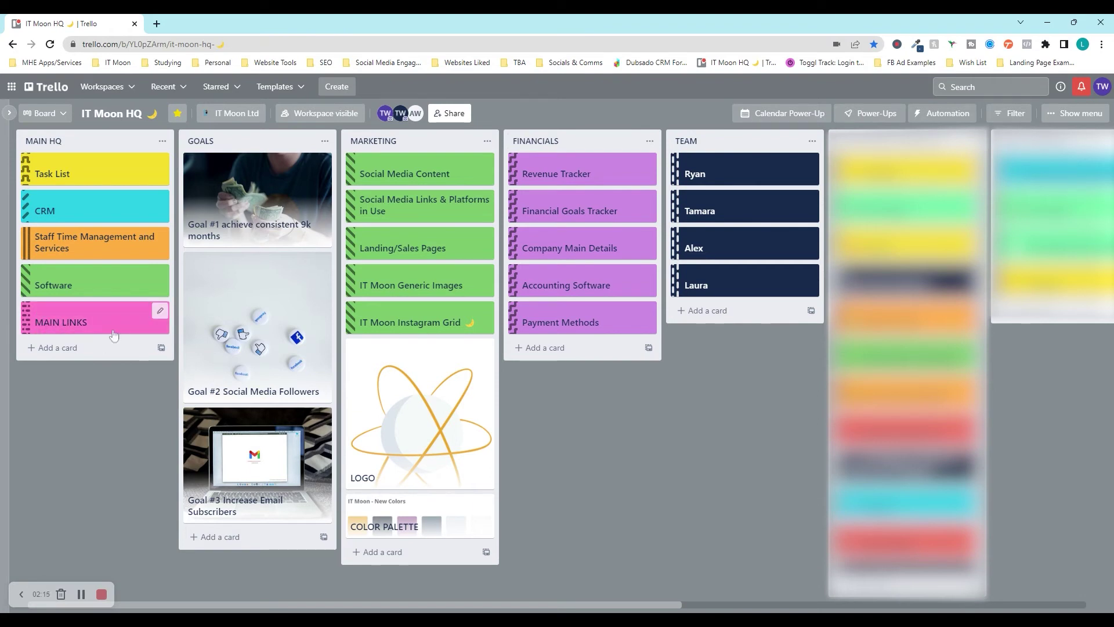
# Add a 'test' card at the end of MAIN HQ, then archive it.
pyautogui.click(46, 347)
pyautogui.write('test')
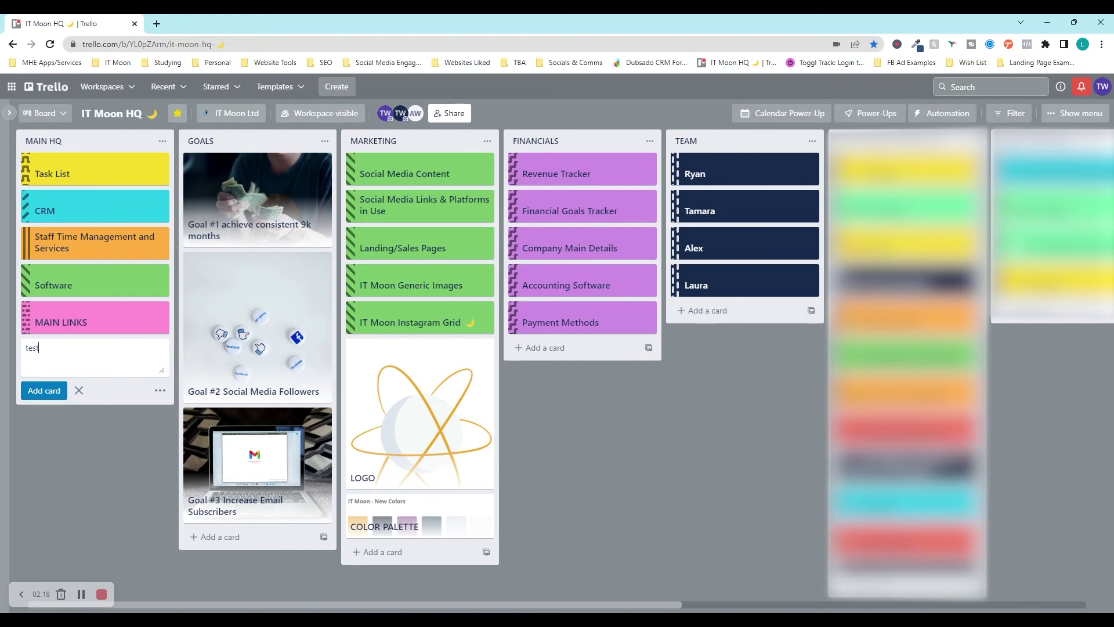
pyautogui.press('Return')
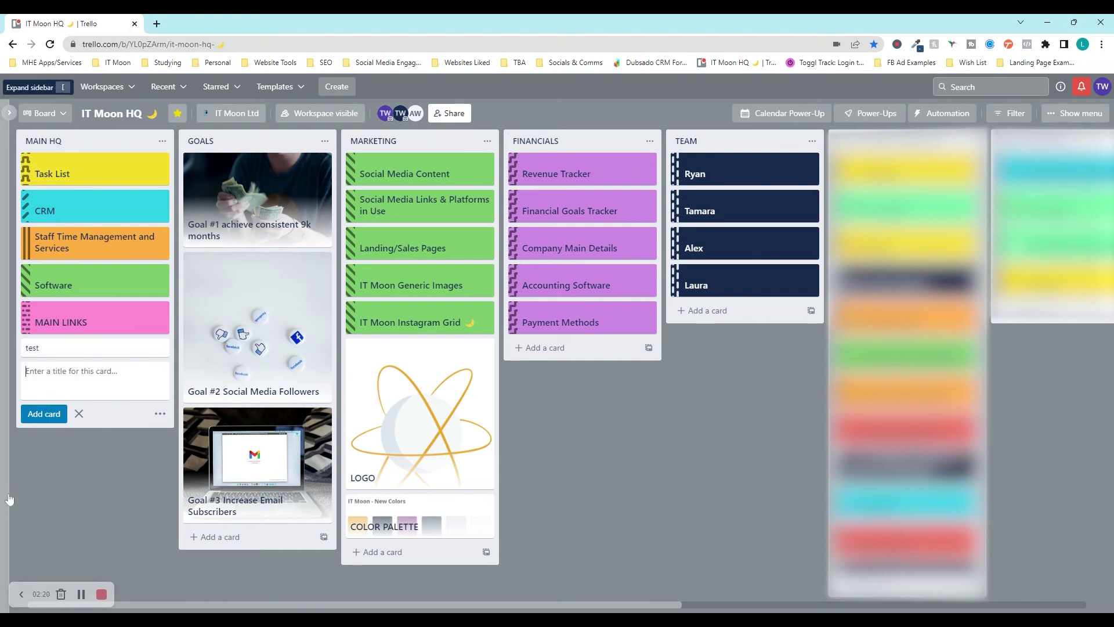
pyautogui.click(43, 492)
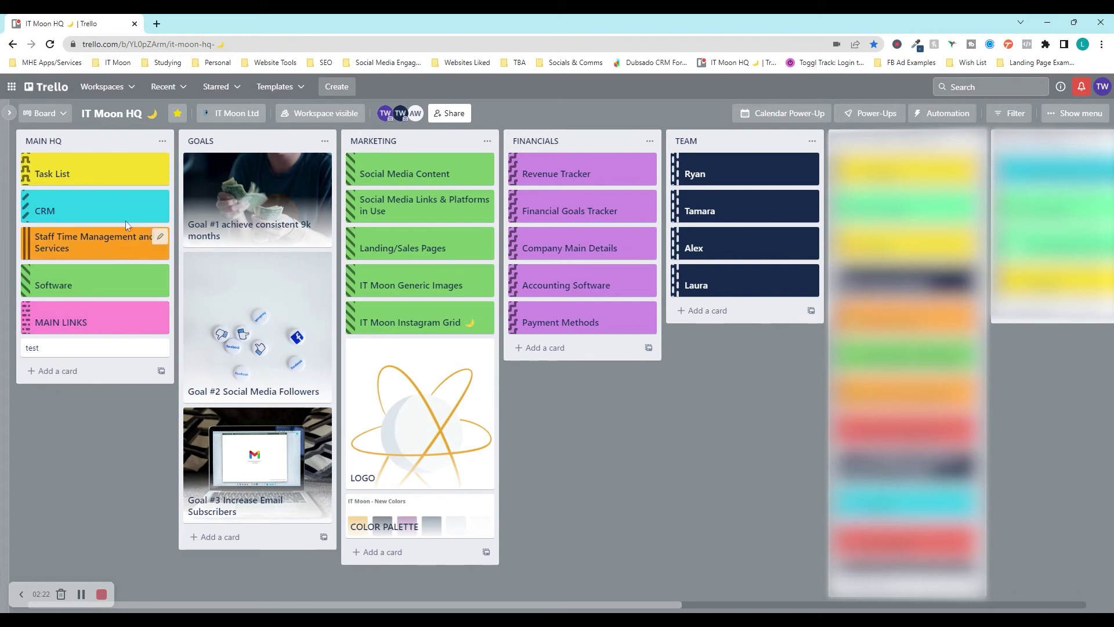
pyautogui.click(130, 349)
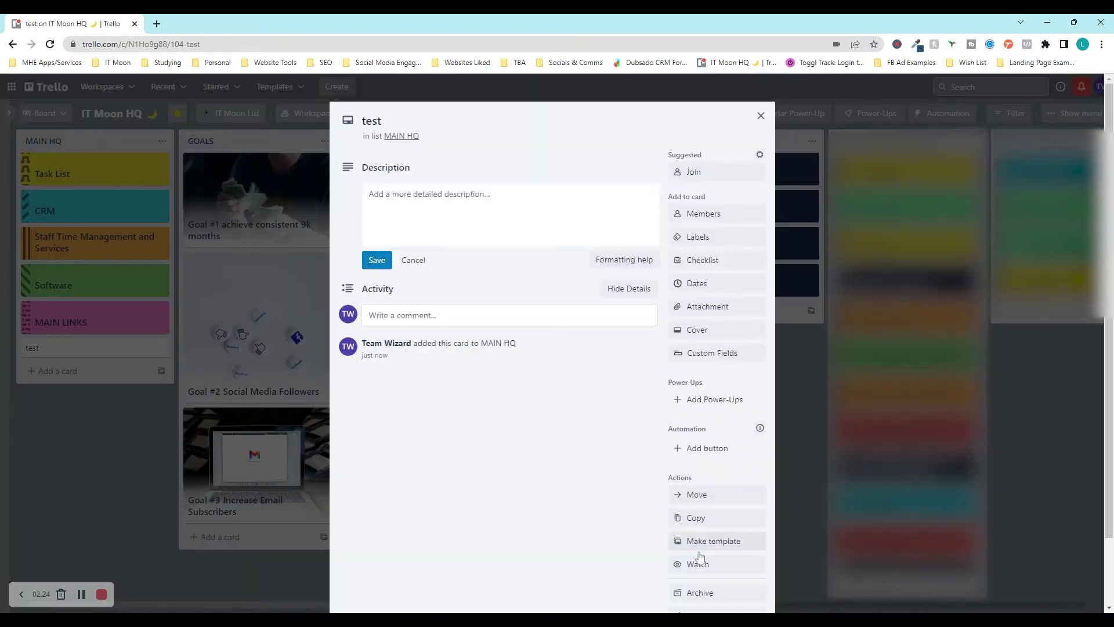
pyautogui.click(699, 591)
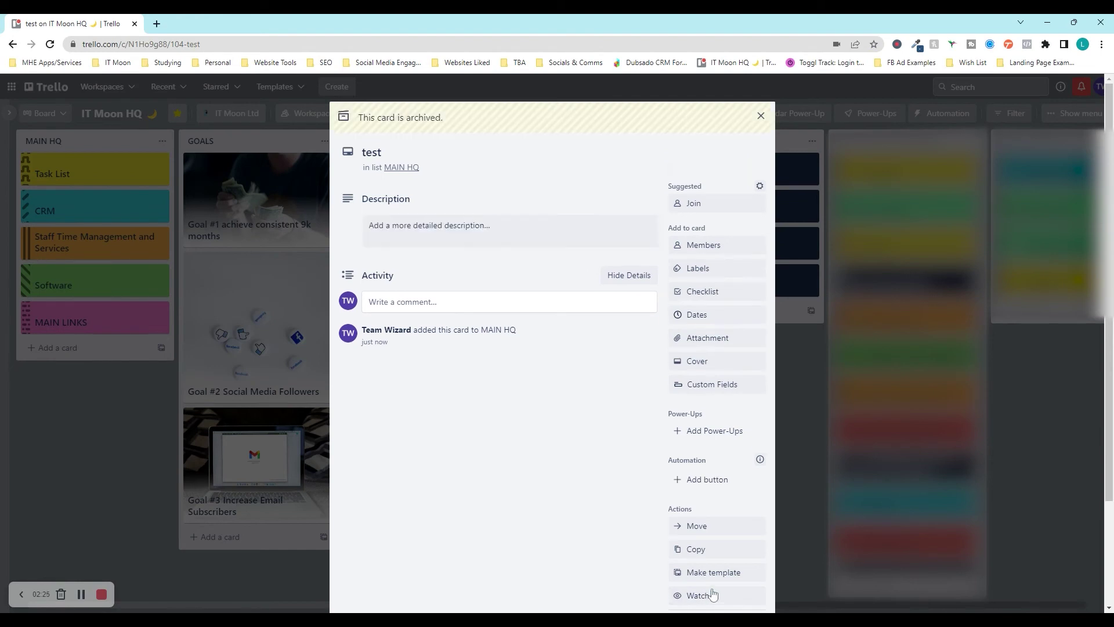
pyautogui.click(67, 469)
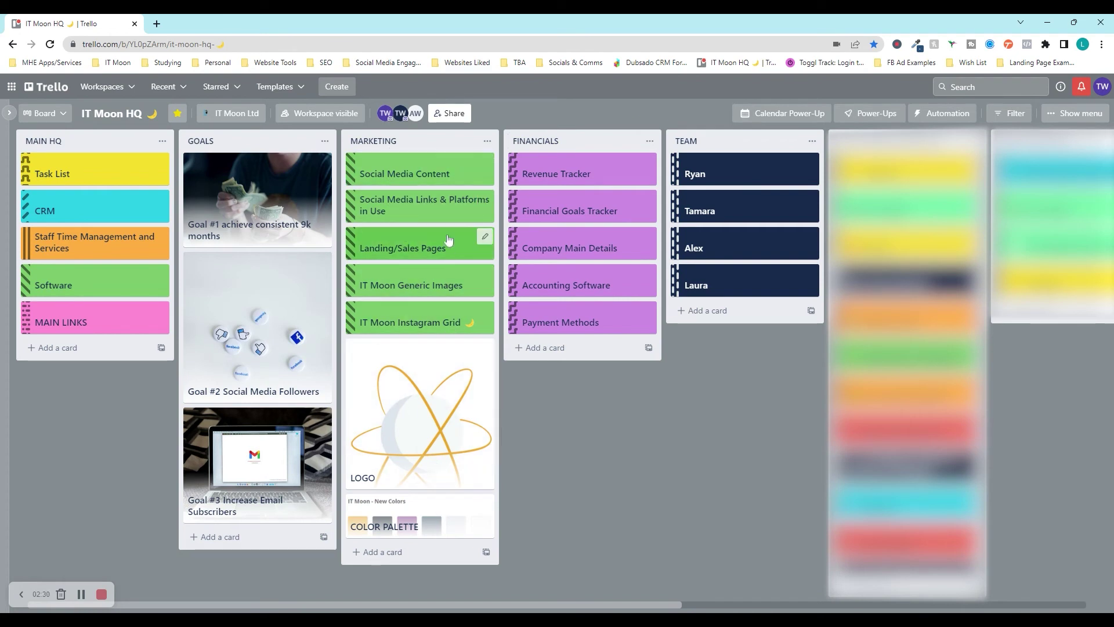
# Review the Social Media Content, Social Media Links & Platforms and COLOR PALETTE cards.
pyautogui.click(442, 175)
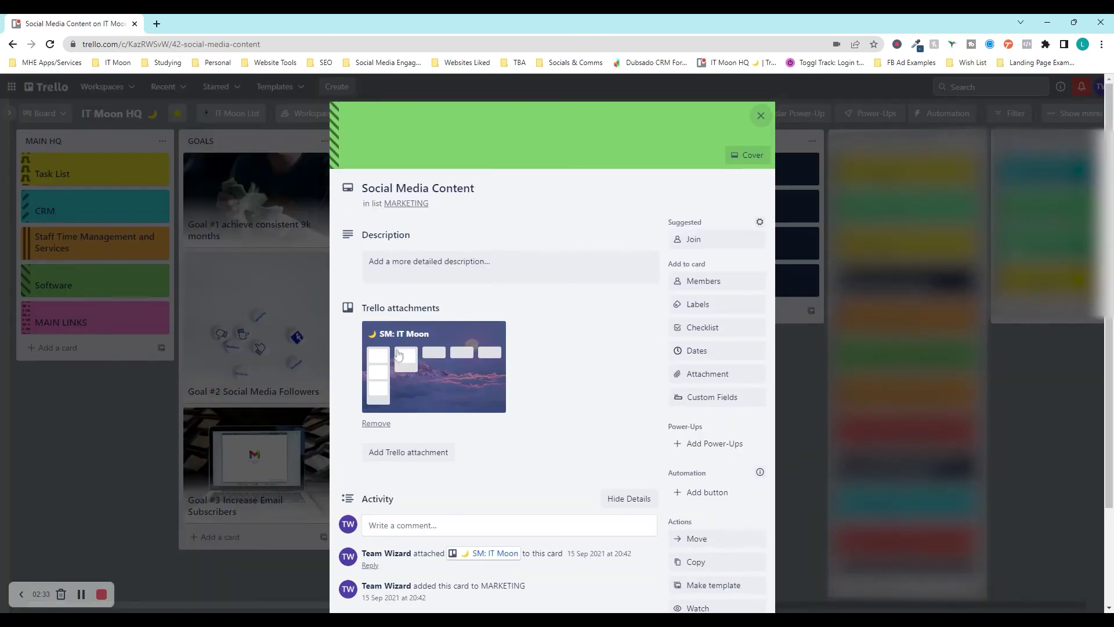
pyautogui.click(150, 386)
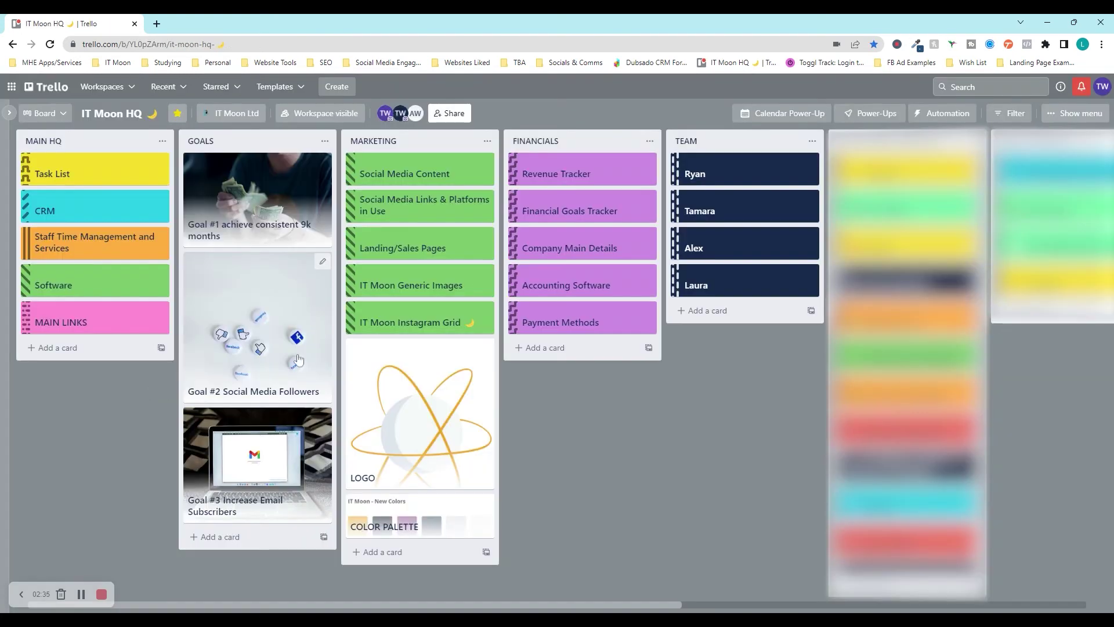
pyautogui.click(424, 223)
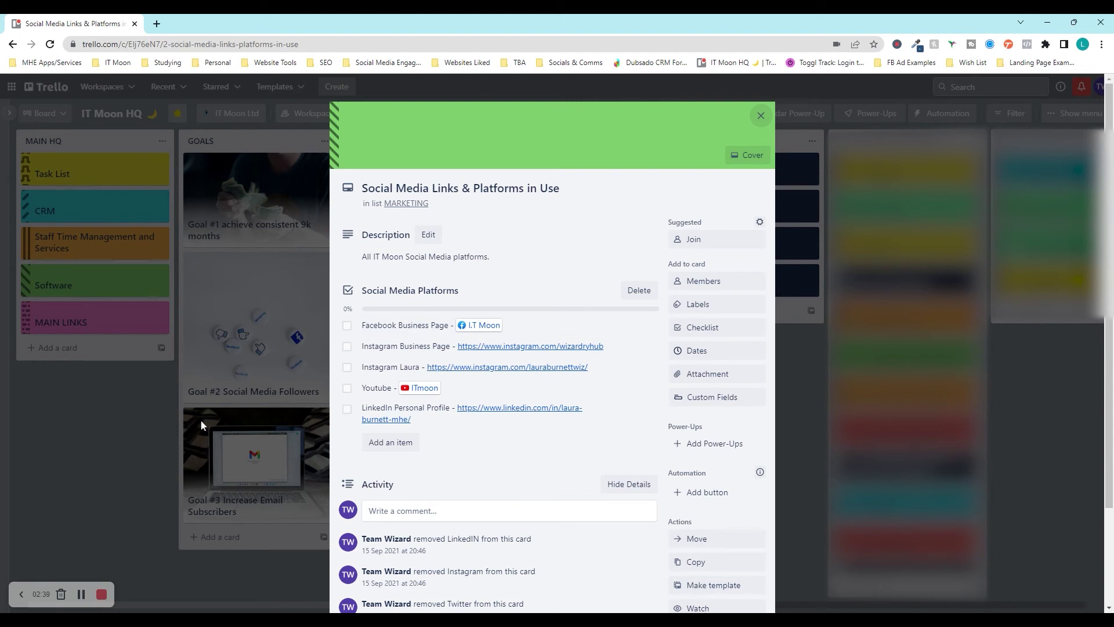
pyautogui.click(93, 451)
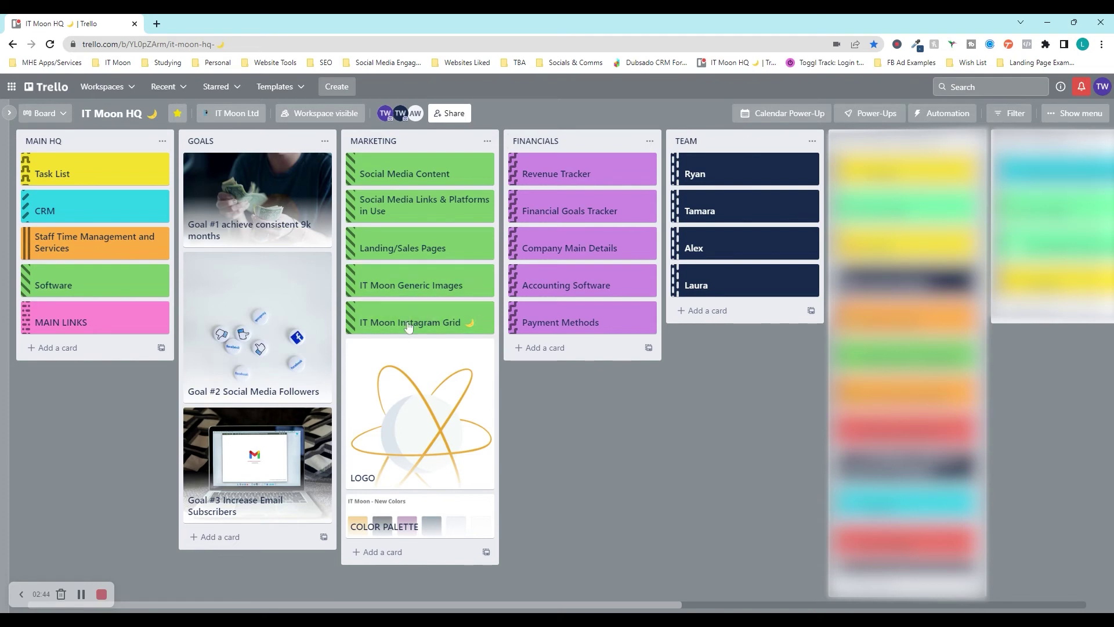
pyautogui.click(395, 528)
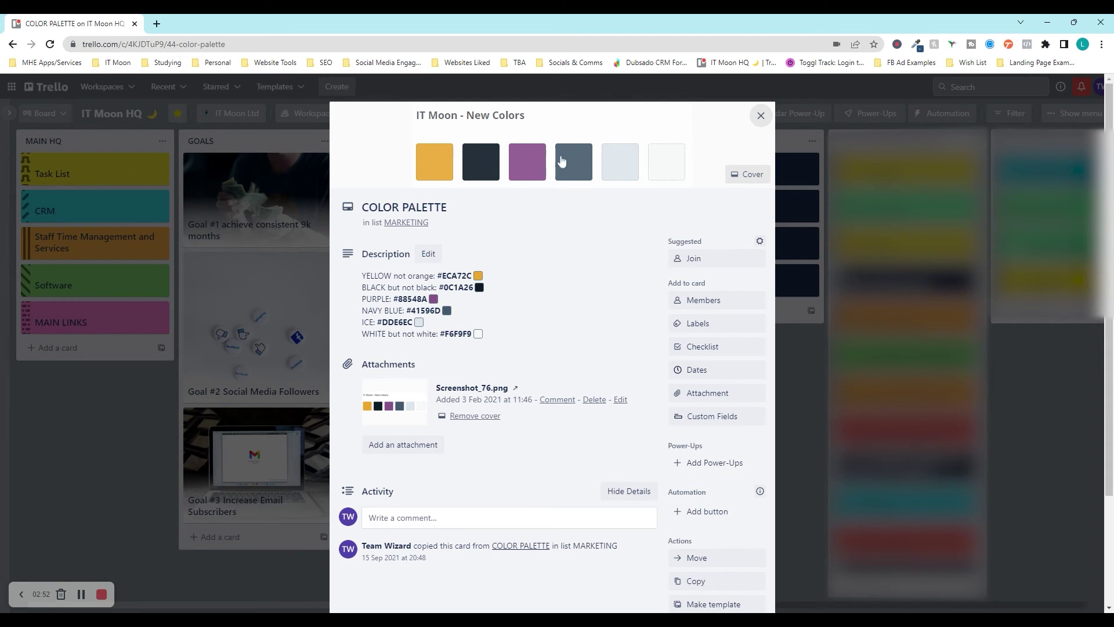
pyautogui.click(125, 450)
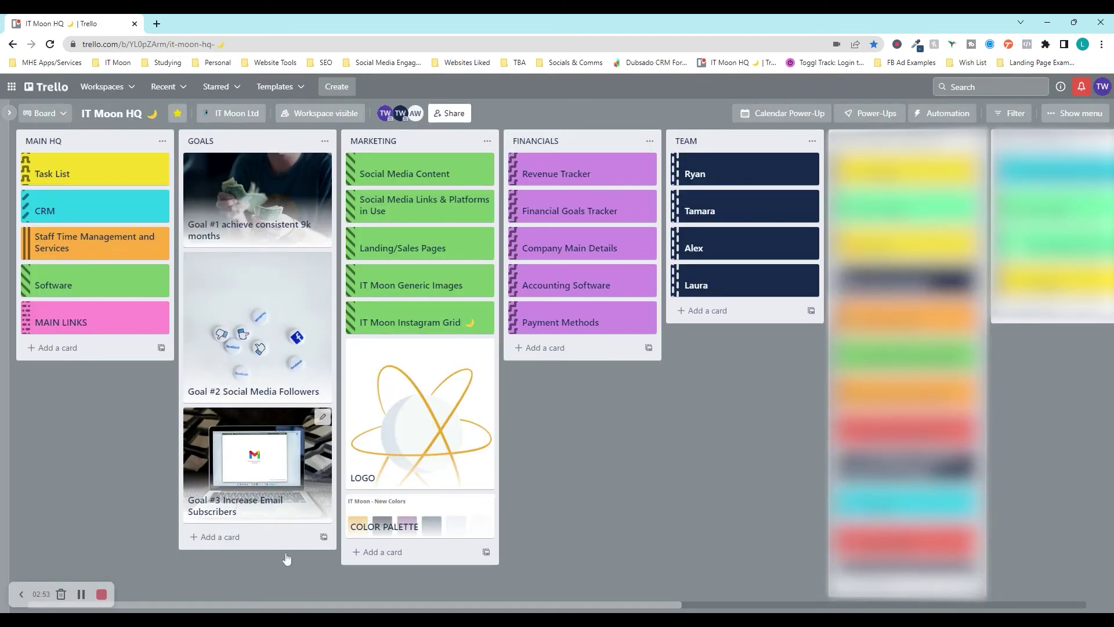
# Scroll the board, review the Company Main Details and Ryan cards, then bring up the Create menu.
pyautogui.moveTo(461, 606); pyautogui.dragTo(610, 604)
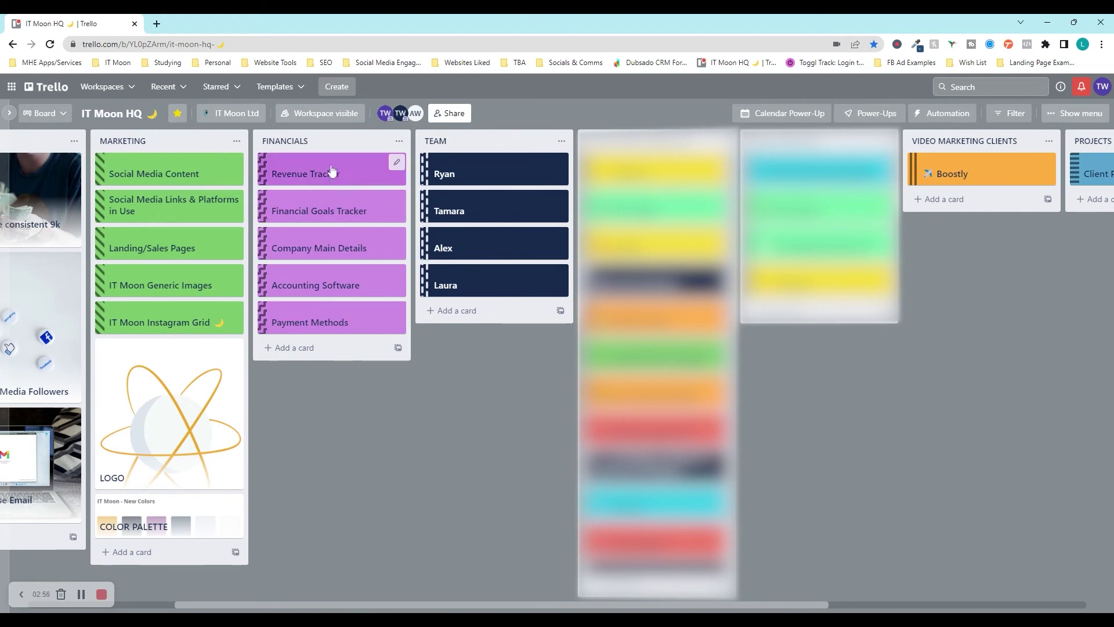
pyautogui.click(328, 262)
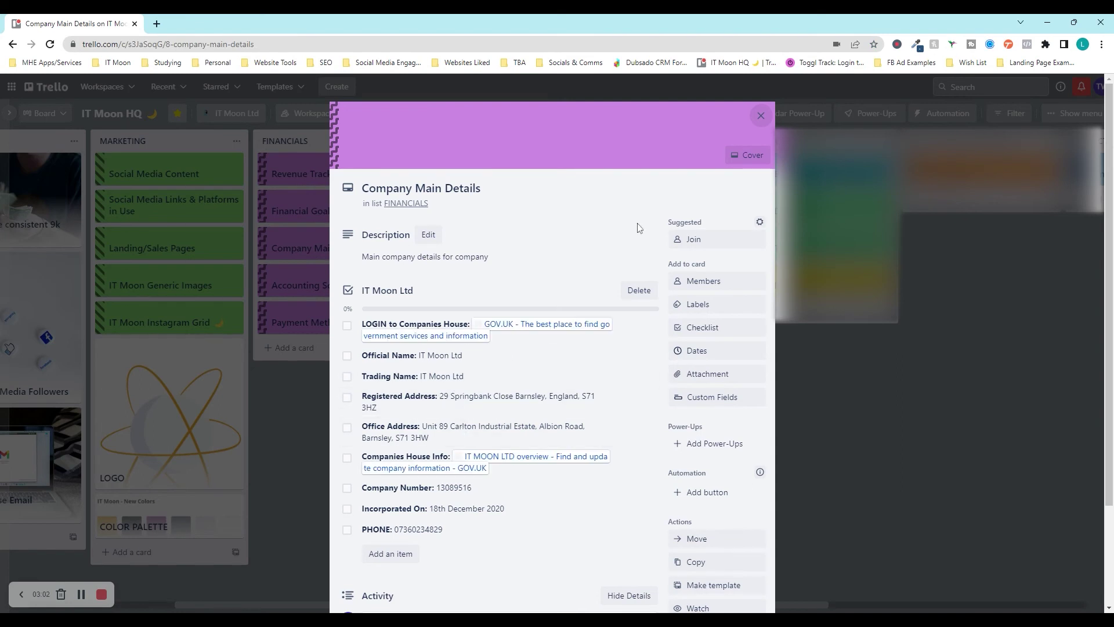
pyautogui.click(760, 116)
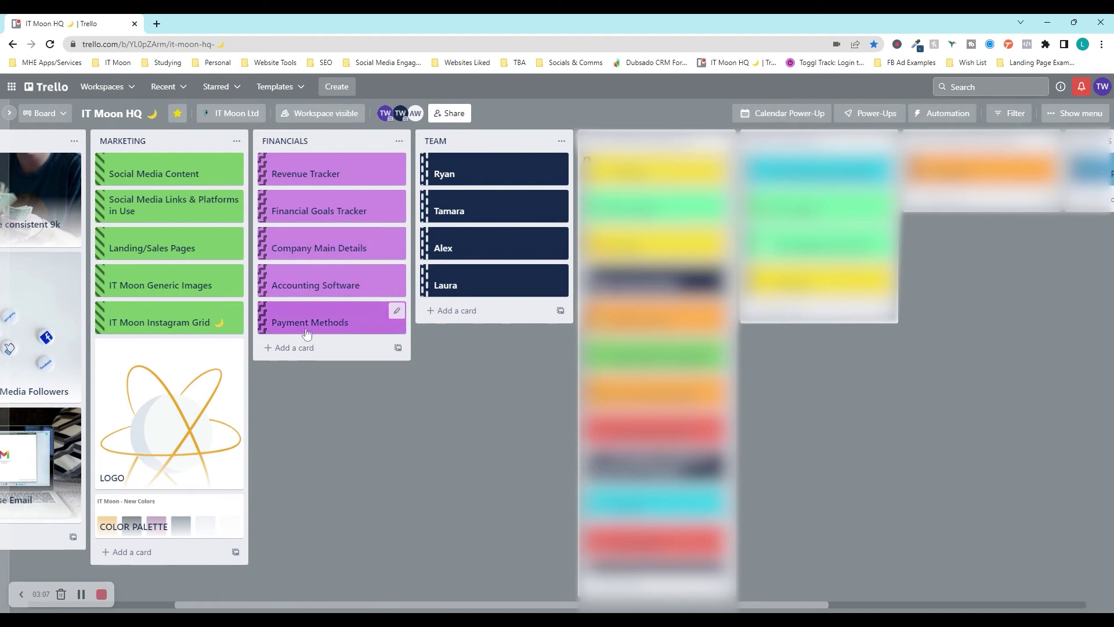
pyautogui.click(476, 181)
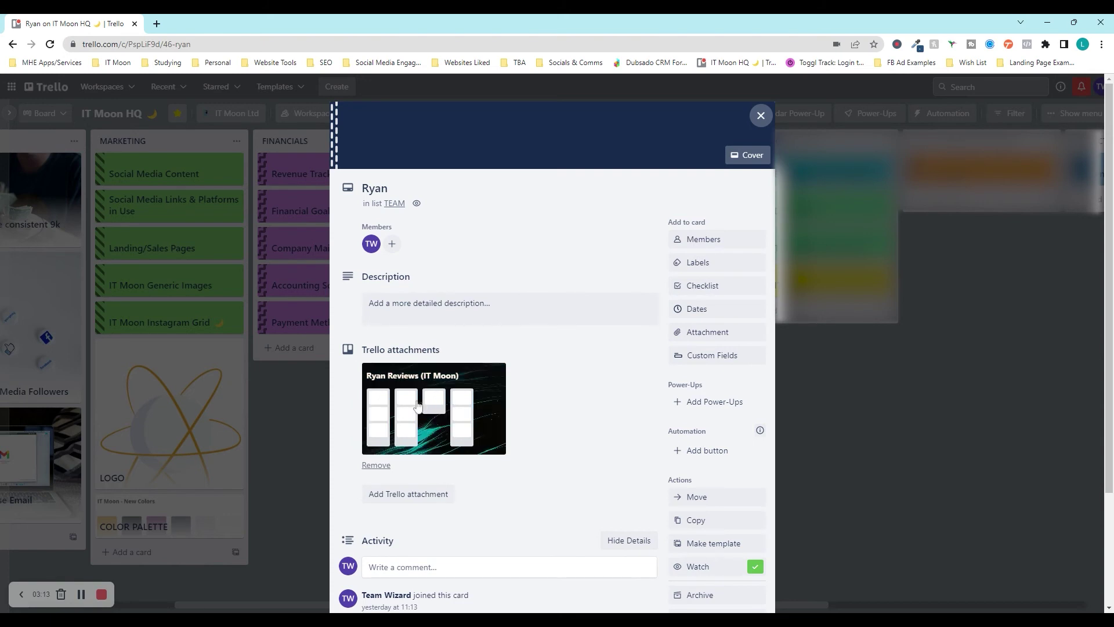
pyautogui.click(275, 434)
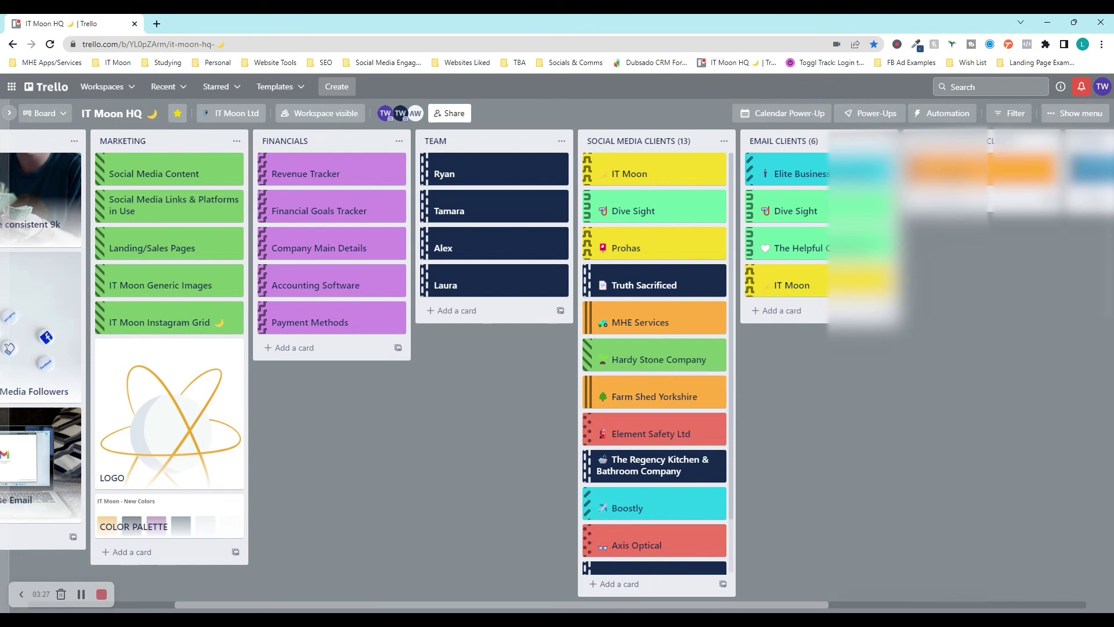
pyautogui.moveTo(690, 607); pyautogui.dragTo(549, 599)
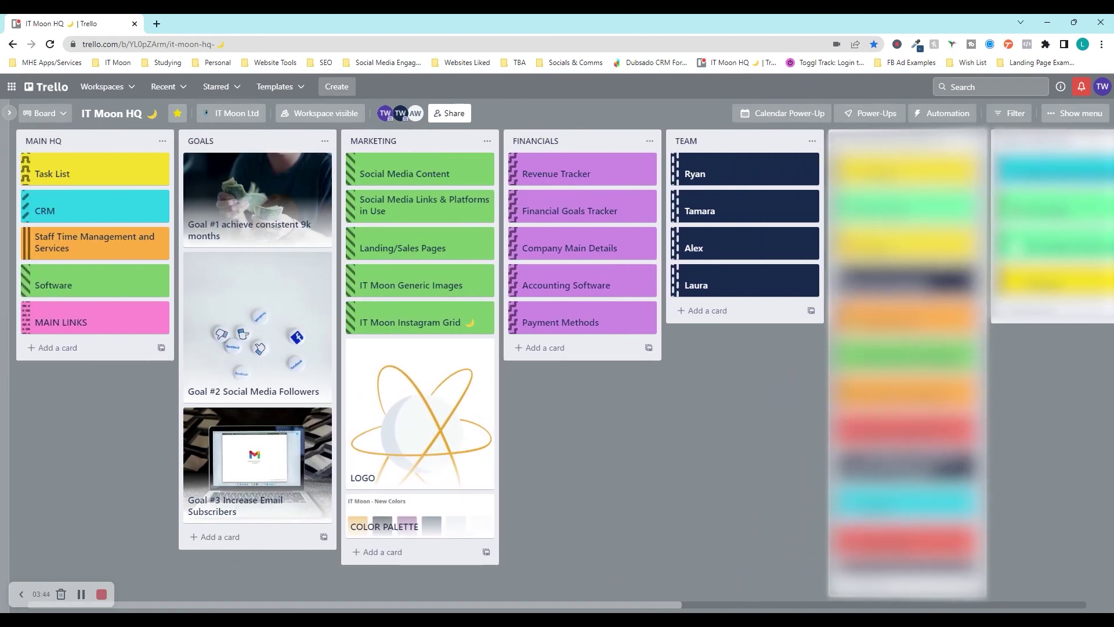
pyautogui.click(329, 90)
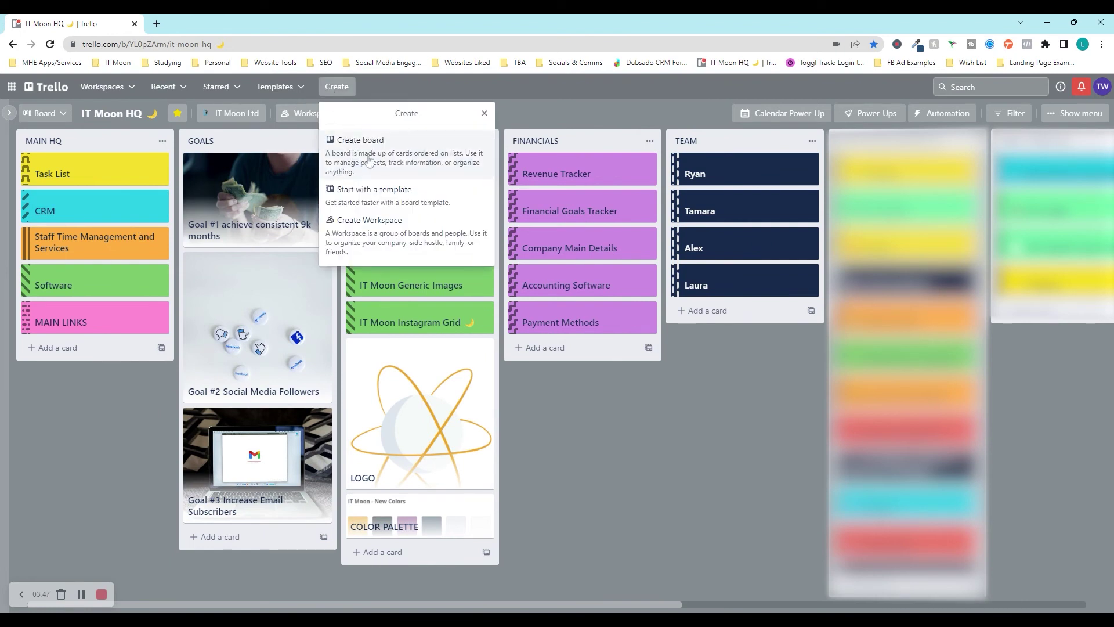
# Create a board named 'MHE Services HQ' with an orange background.
pyautogui.click(352, 157)
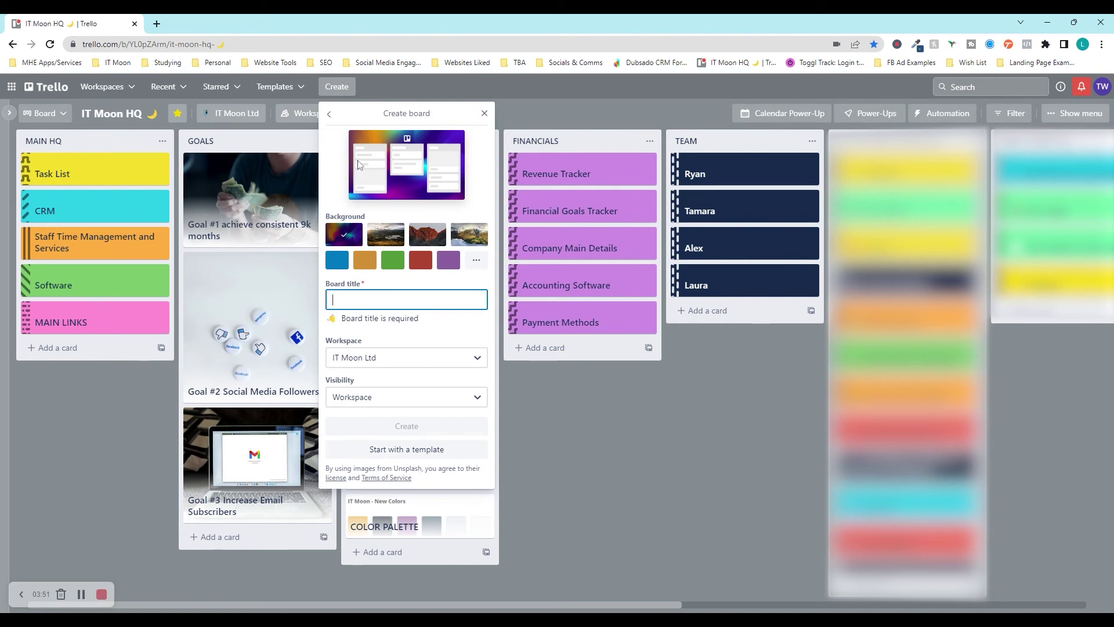
pyautogui.write('MHE Services HQ')
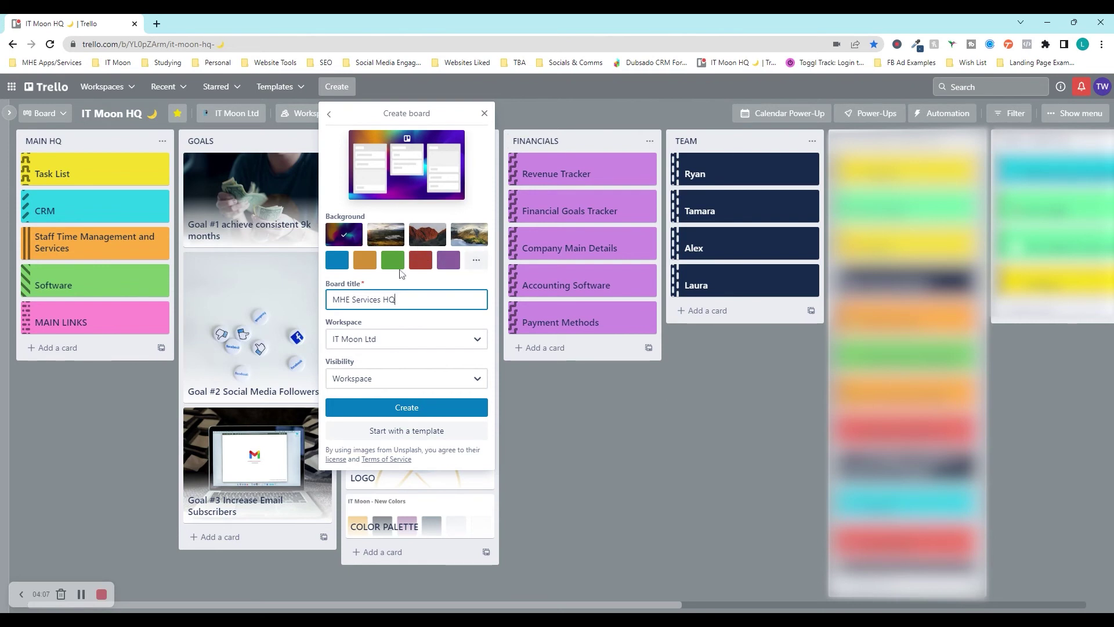
pyautogui.click(365, 264)
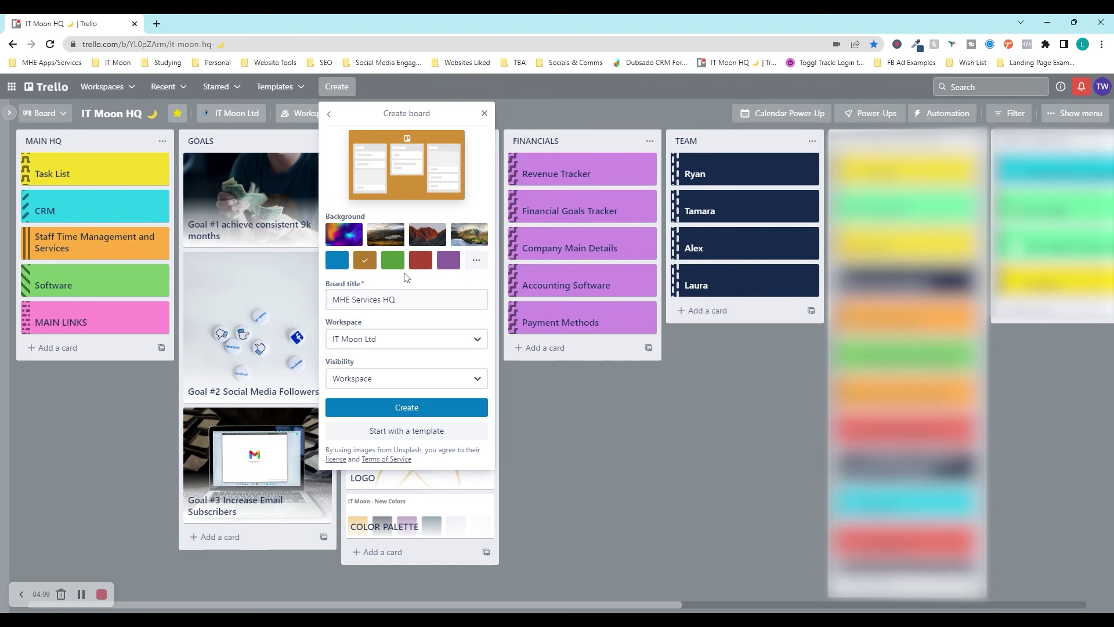
pyautogui.click(412, 408)
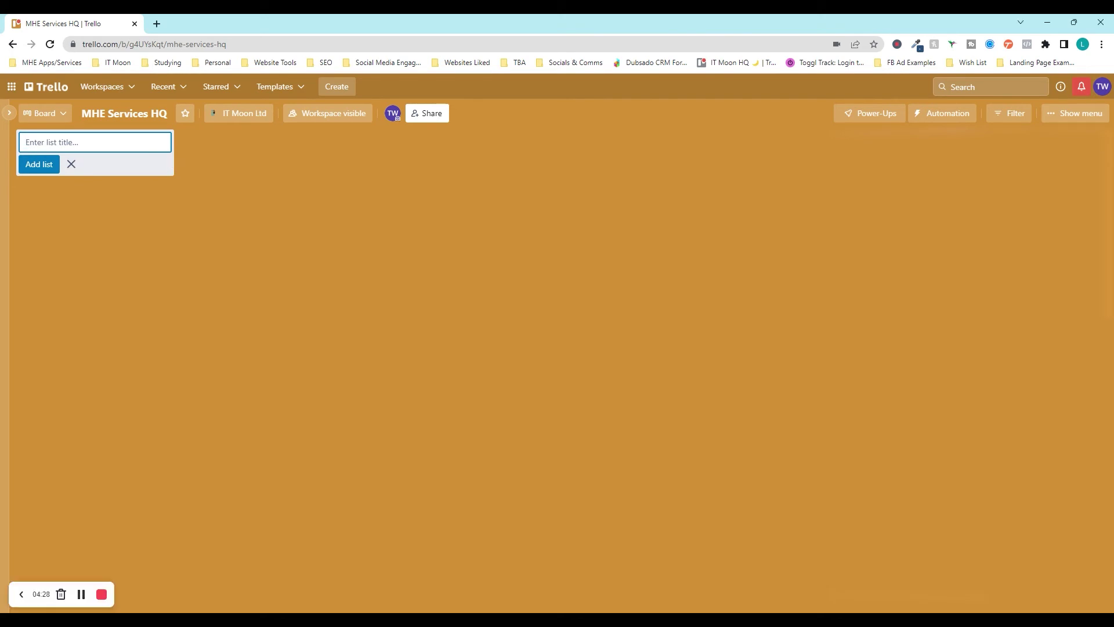
# Add lists titled MAIN HQ, GOALS, MARKETING, FINANCIALS and PROJECTS to the board.
pyautogui.write('MaIN HQ')
pyautogui.press('Return')
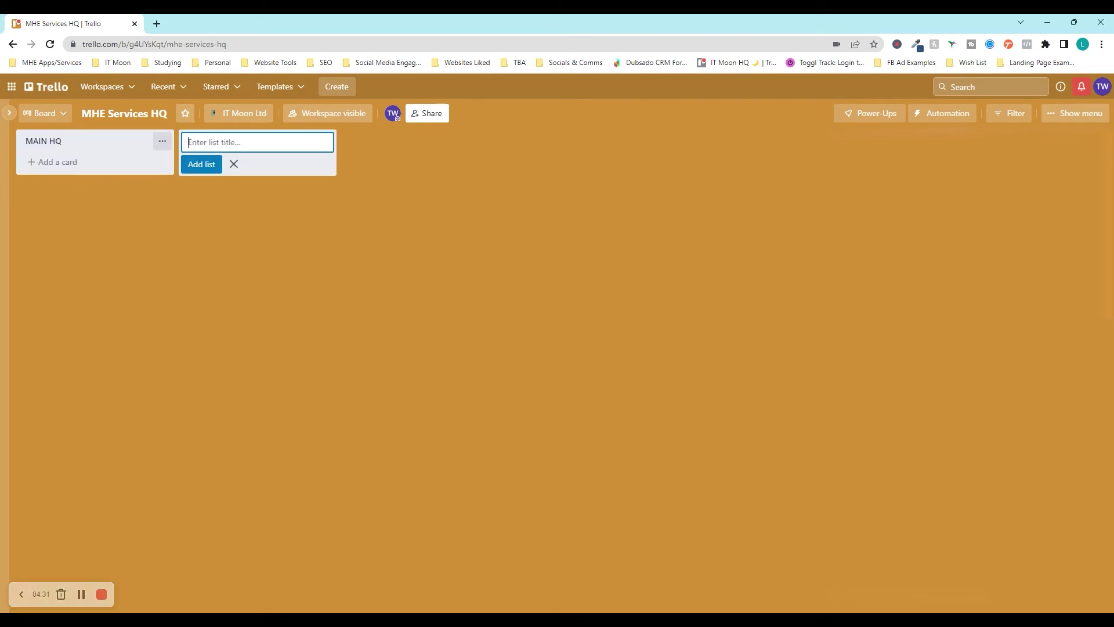
pyautogui.write('GOALS')
pyautogui.press('Return')
pyautogui.write('MARKETING')
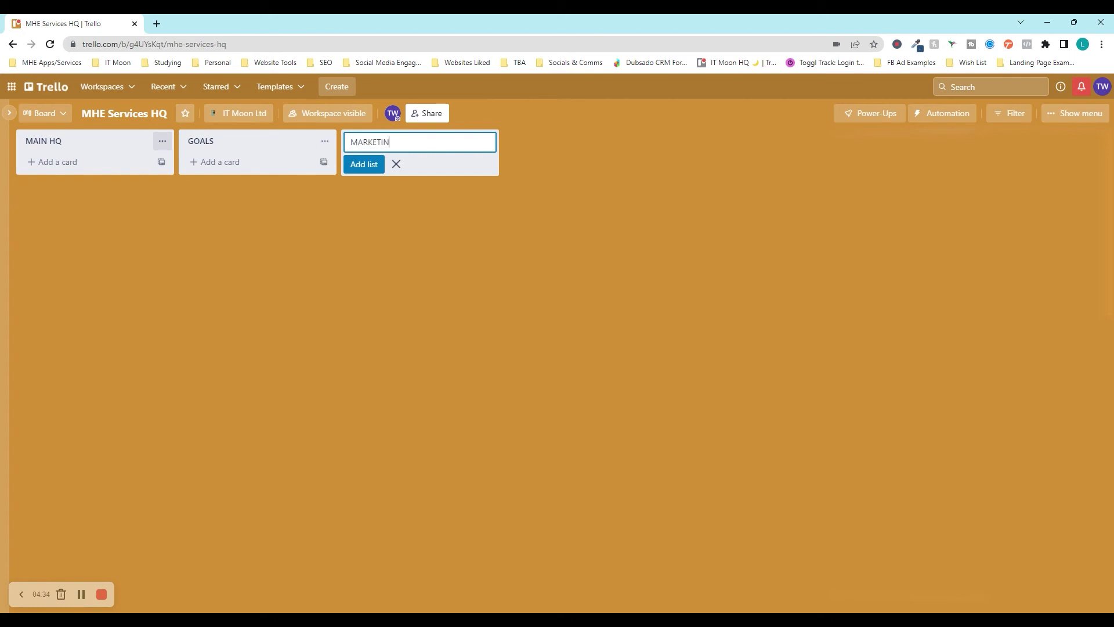
pyautogui.press('Return')
pyautogui.write('FINA')
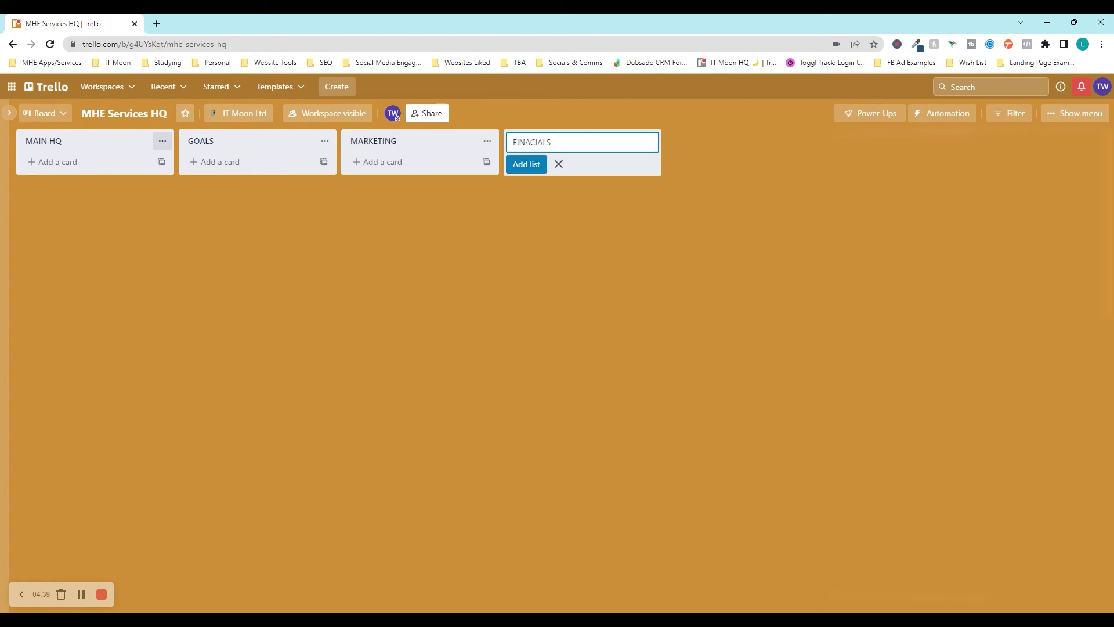
pyautogui.write('NCIALS')
pyautogui.press('Return')
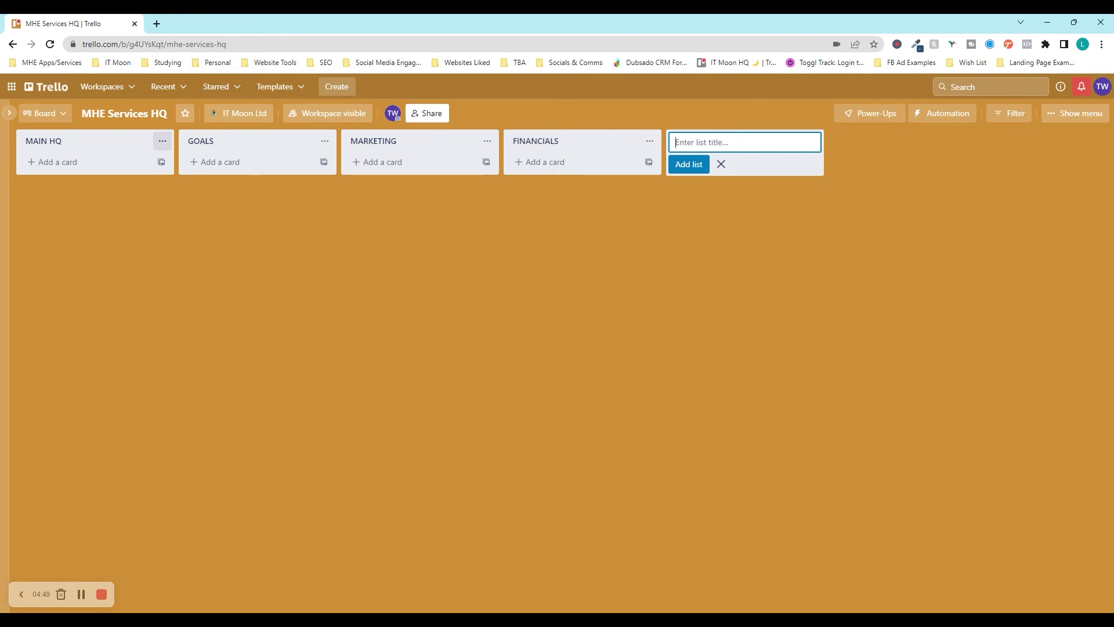
pyautogui.write('PROJECTS')
pyautogui.press('Return')
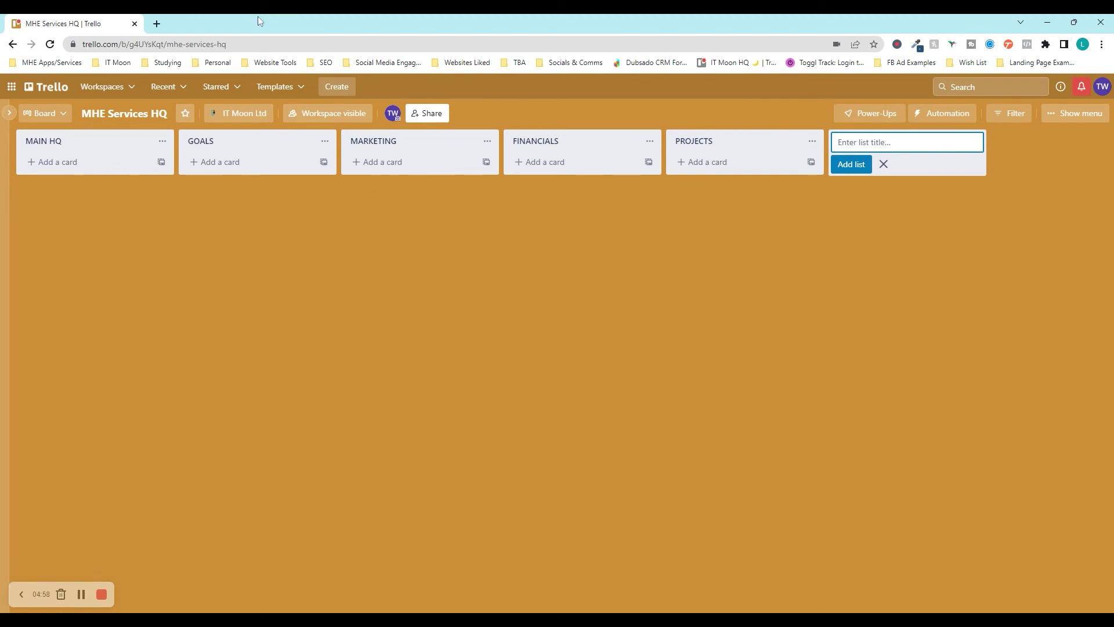
pyautogui.click(458, 245)
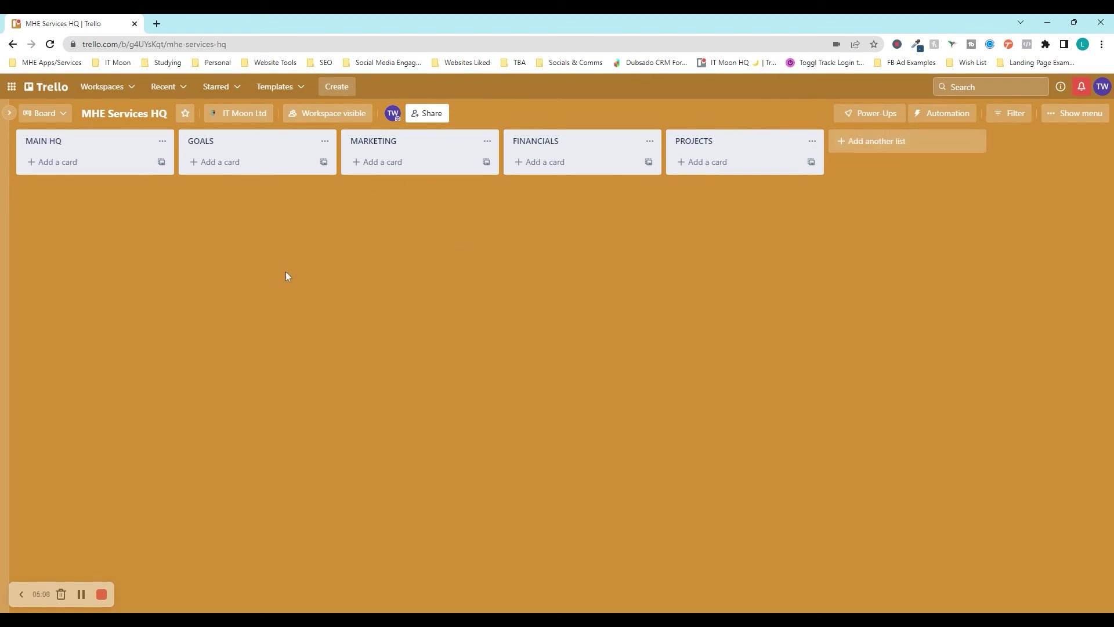
# Add a 'Task List' card to the MAIN HQ list.
pyautogui.click(124, 166)
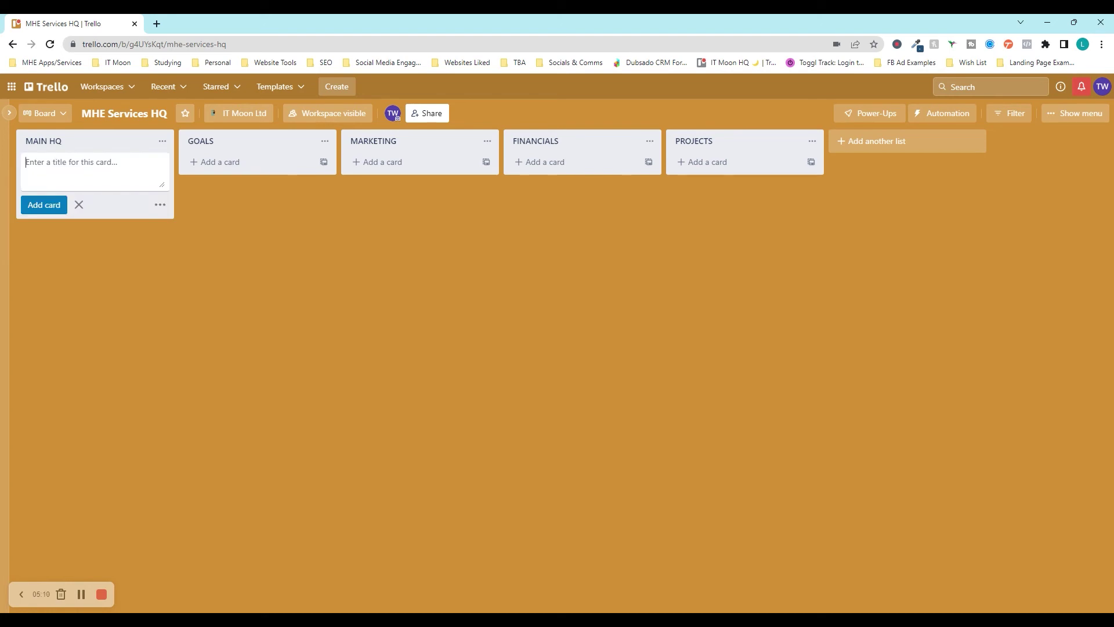
pyautogui.write('tASK')
pyautogui.press('BackSpace')
pyautogui.press('BackSpace')
pyautogui.press('BackSpace')
pyautogui.press('Return')
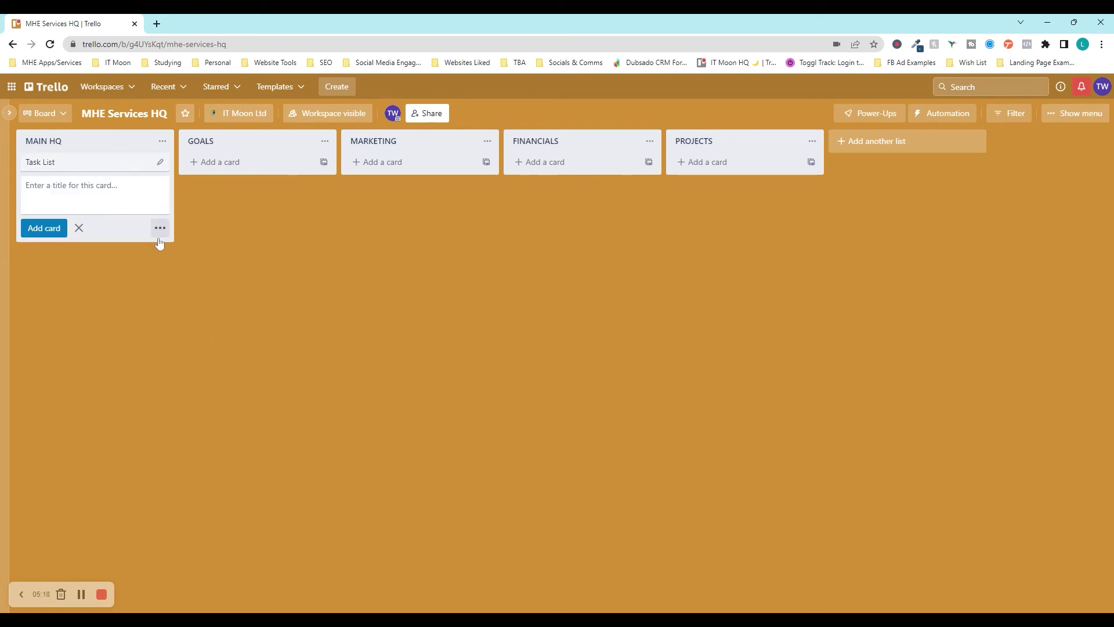
pyautogui.click(207, 357)
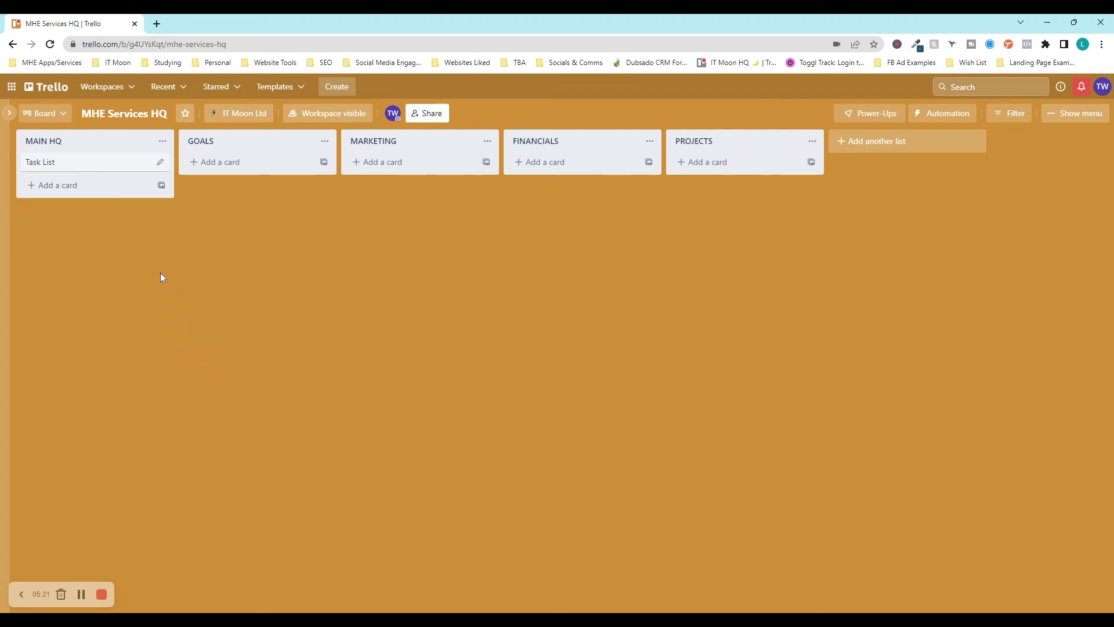
# Give the Task List card a yellow cover.
pyautogui.click(113, 166)
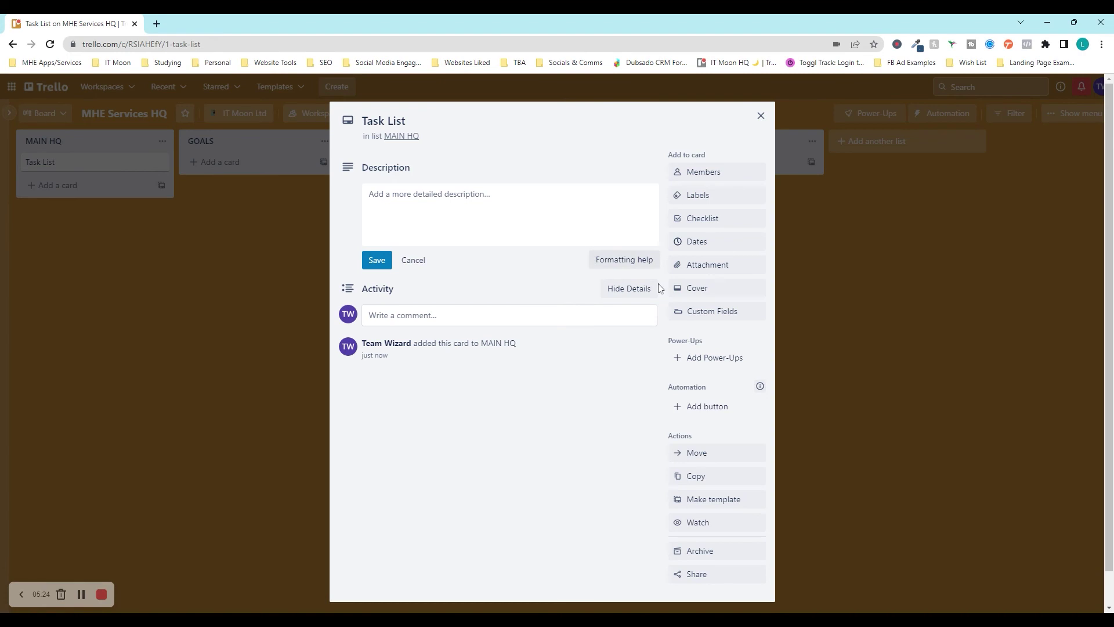
pyautogui.click(697, 293)
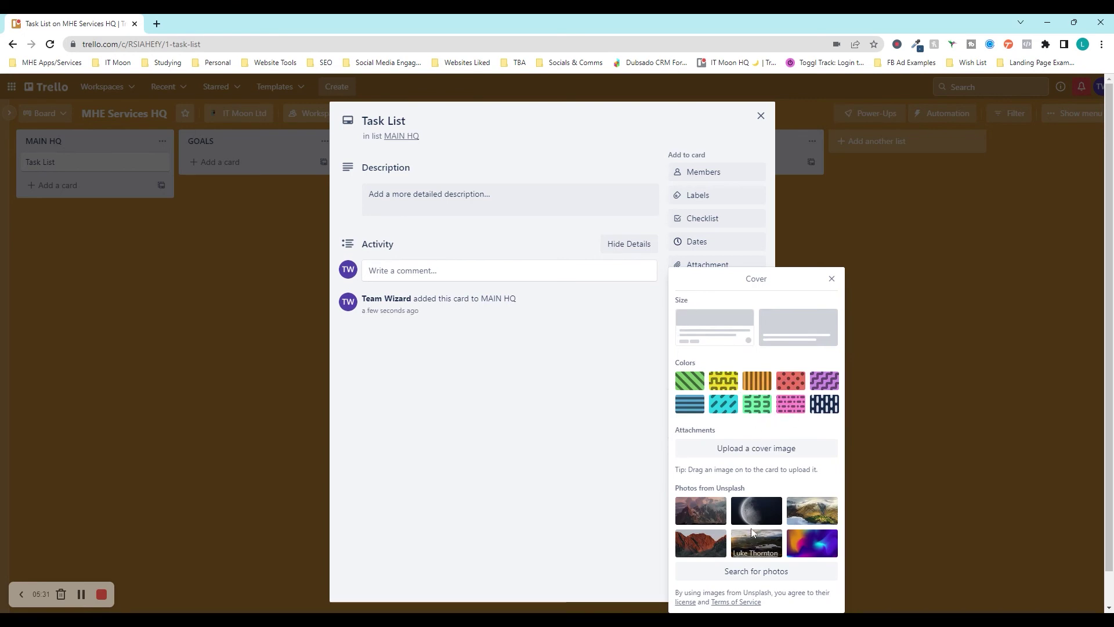
pyautogui.click(729, 390)
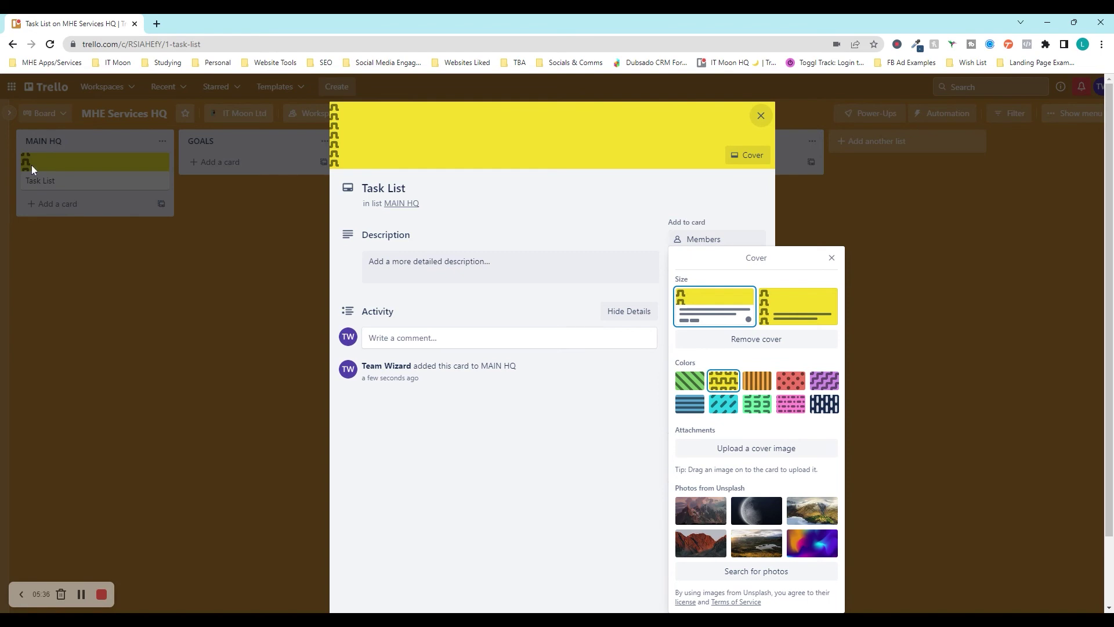
pyautogui.click(105, 288)
pyautogui.click(250, 263)
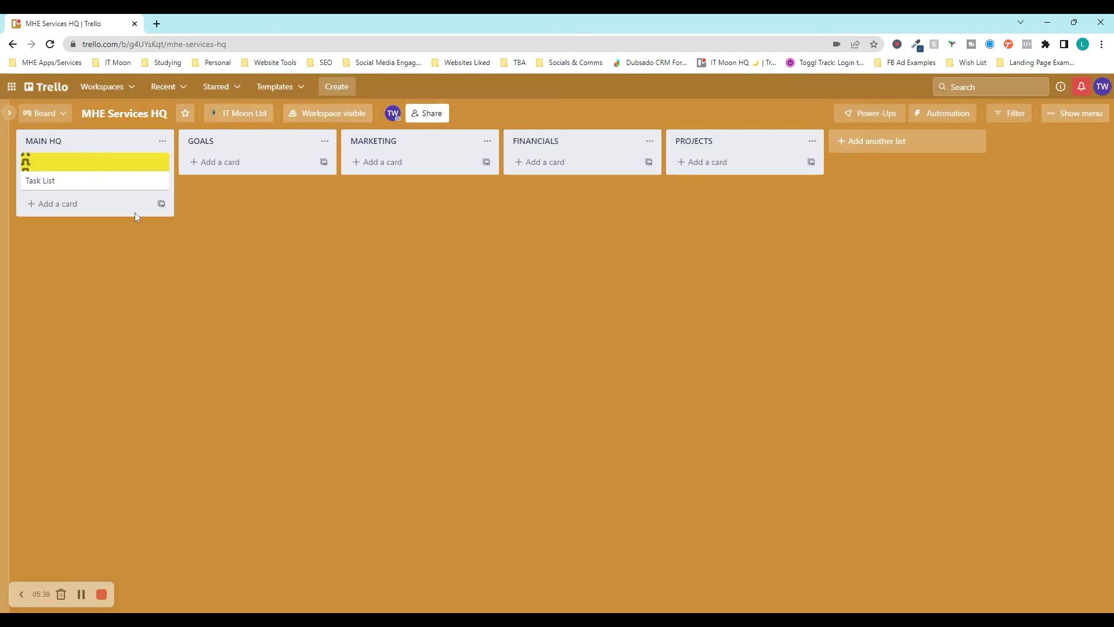
pyautogui.click(97, 189)
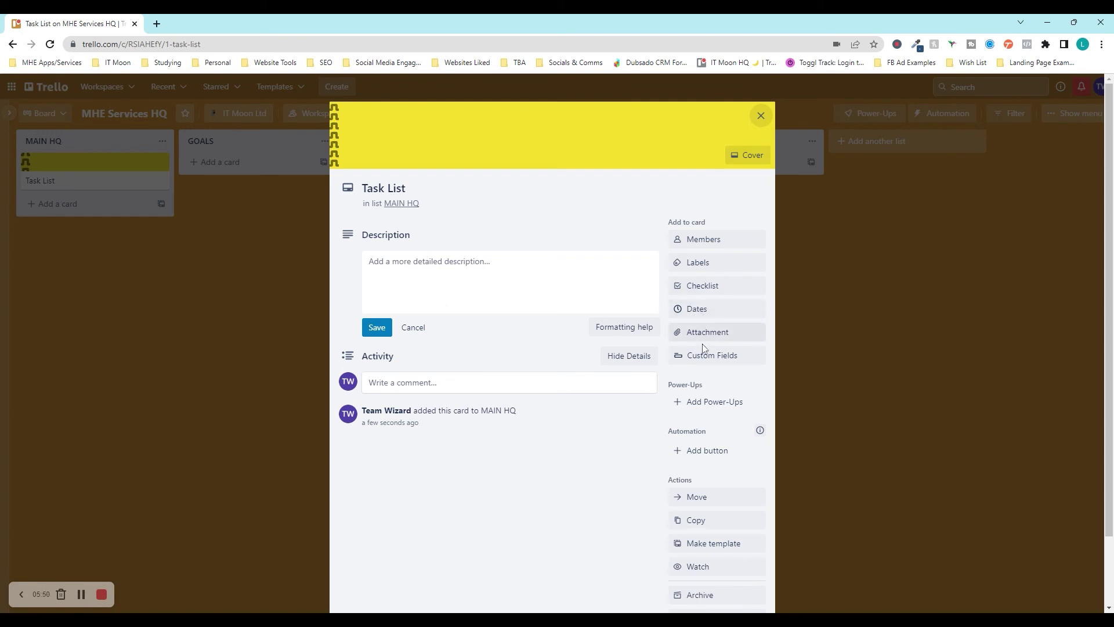
# Switch the Task List card's yellow cover to full size and reopen the card.
pyautogui.click(742, 157)
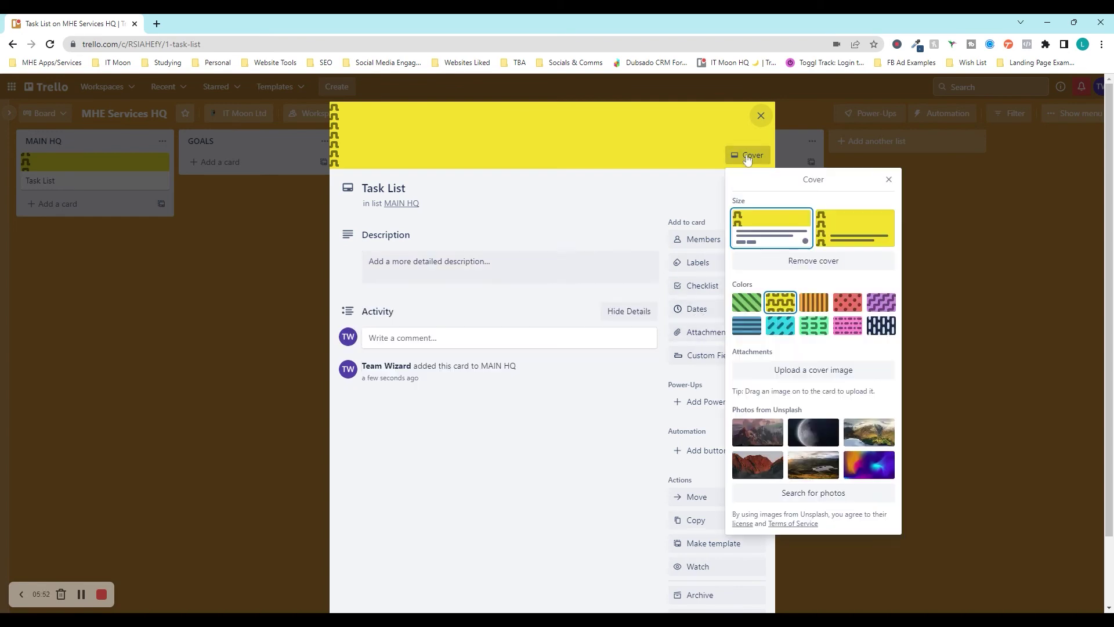
pyautogui.click(862, 232)
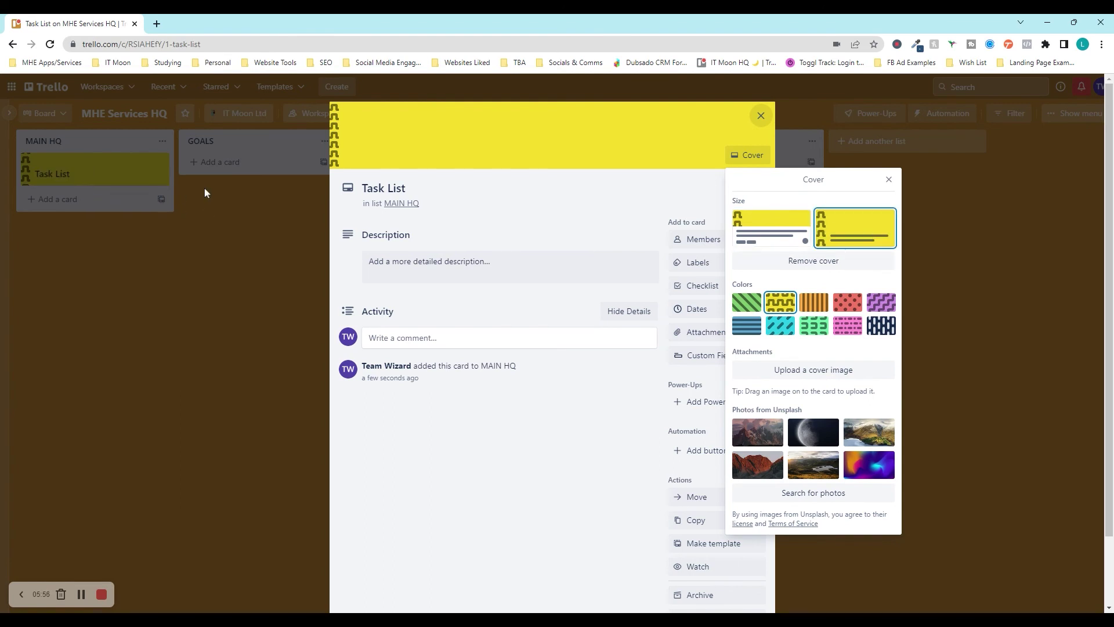
pyautogui.click(195, 283)
pyautogui.click(196, 284)
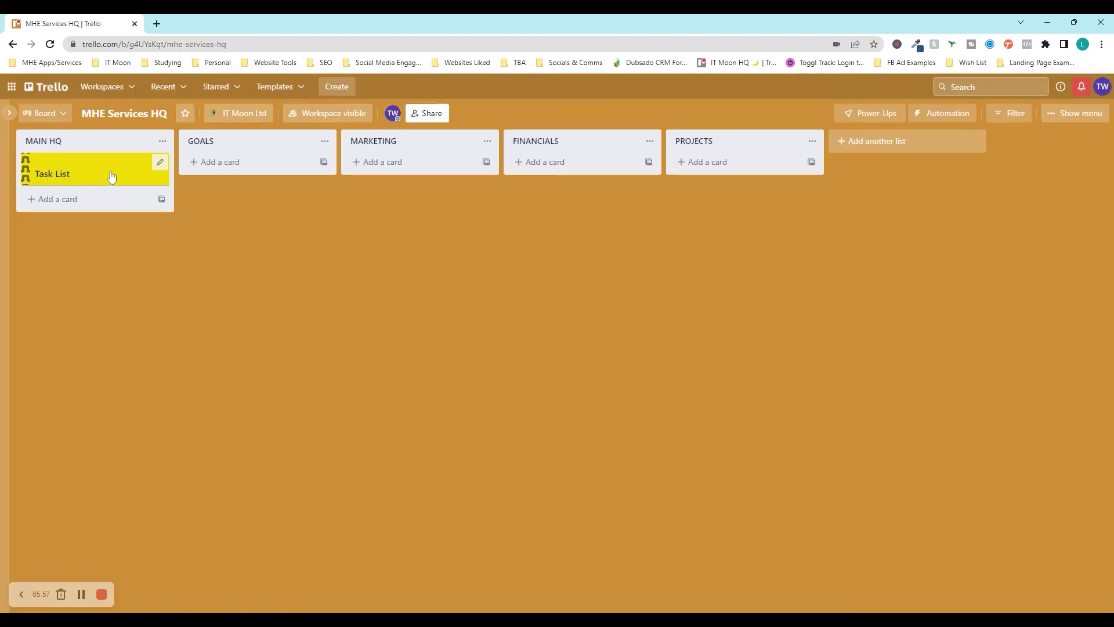
pyautogui.click(110, 175)
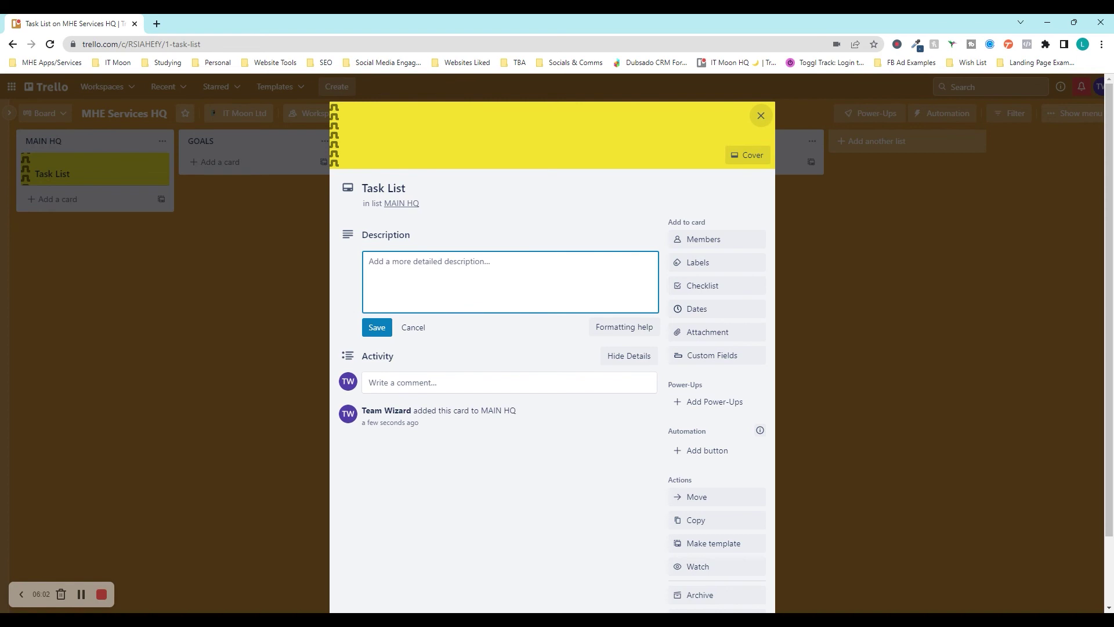
# Attach Task Test Board to the Task List card, found by searching 'test'.
pyautogui.click(520, 336)
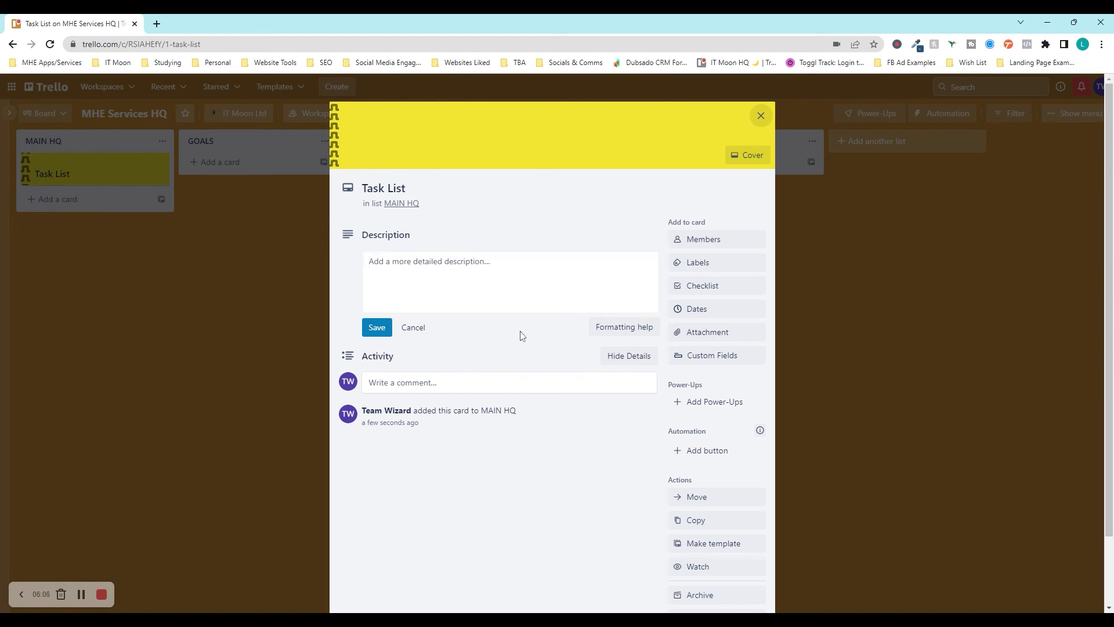
pyautogui.click(698, 339)
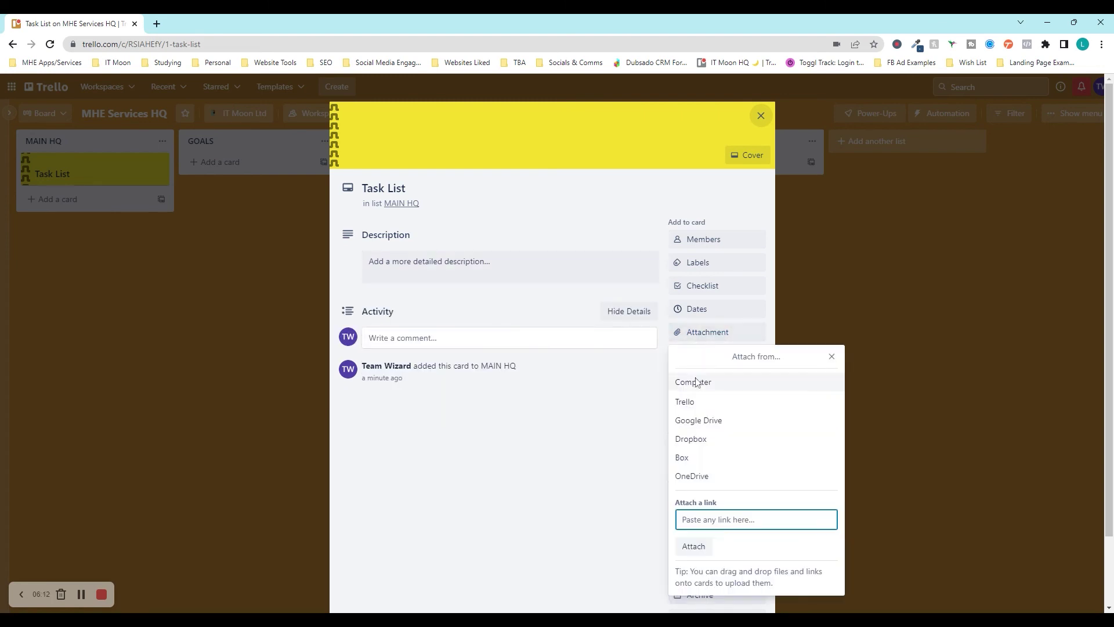
pyautogui.click(691, 405)
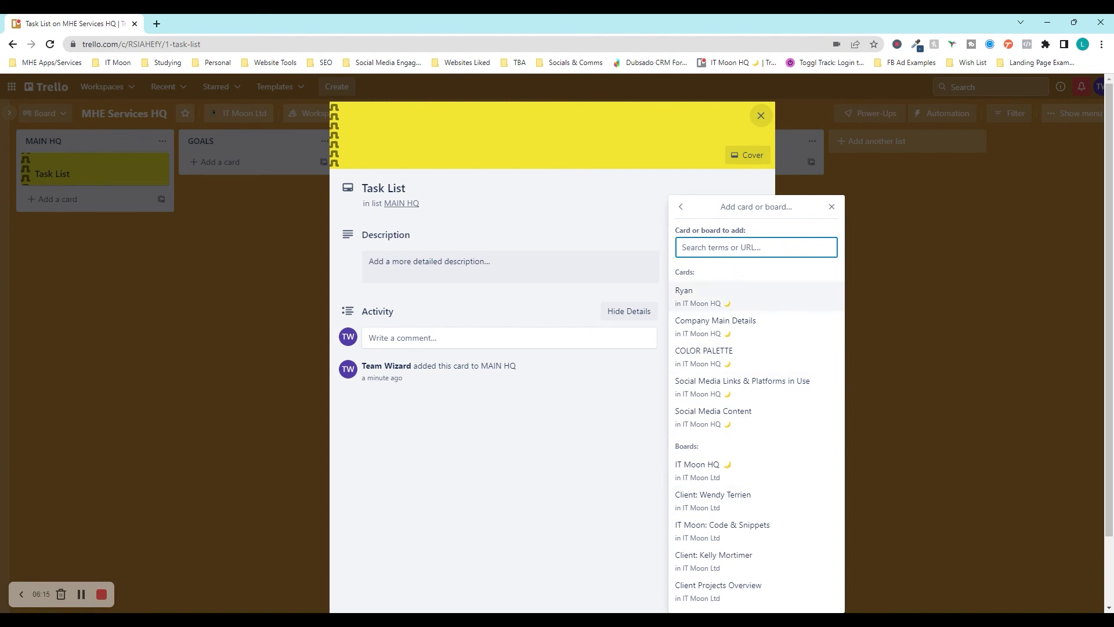
pyautogui.write('test')
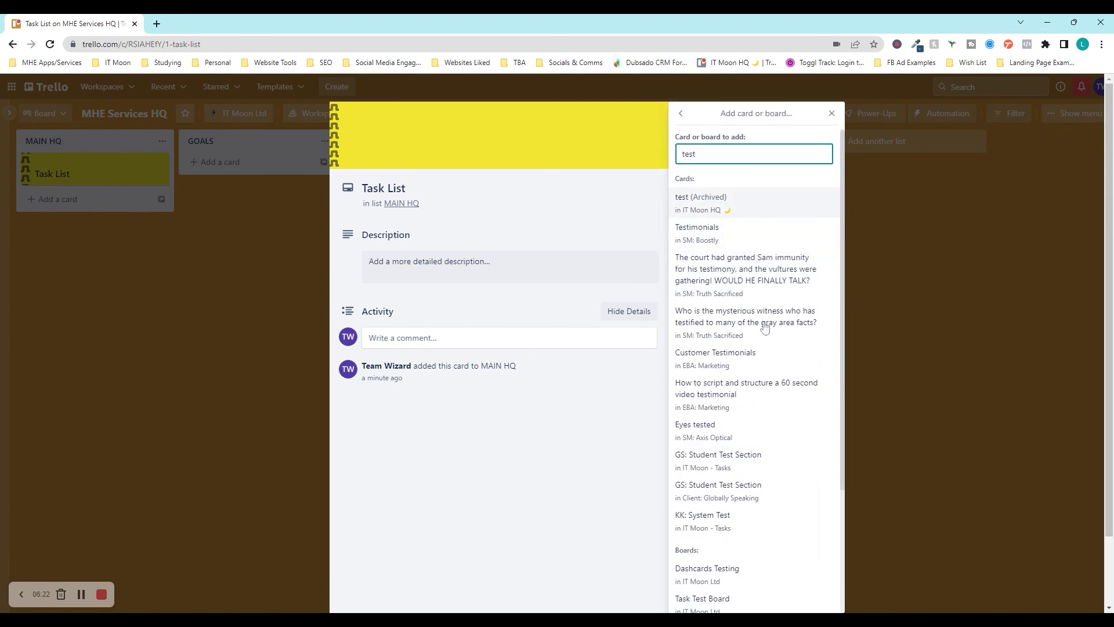
pyautogui.scroll(-1, 793, 457)
pyautogui.scroll(-2, 793, 457)
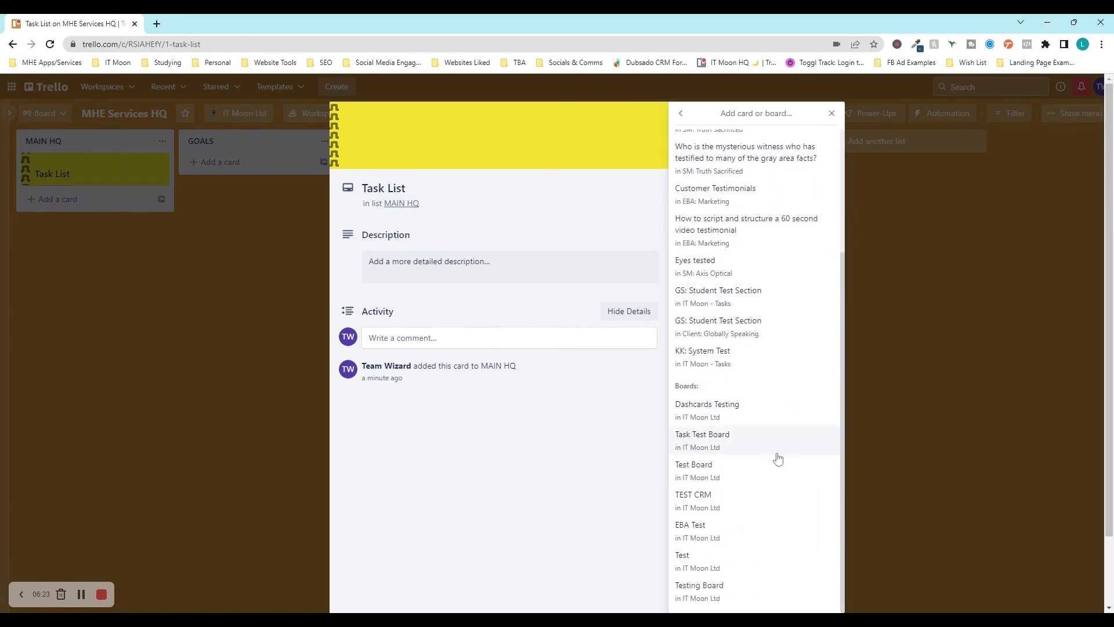
pyautogui.click(695, 451)
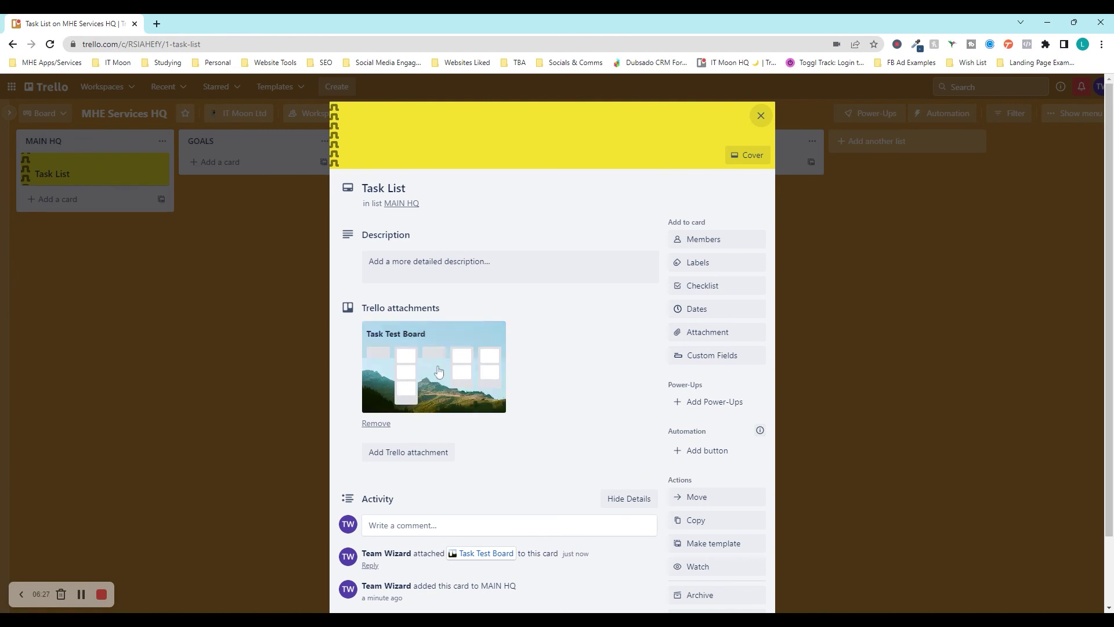
pyautogui.click(198, 390)
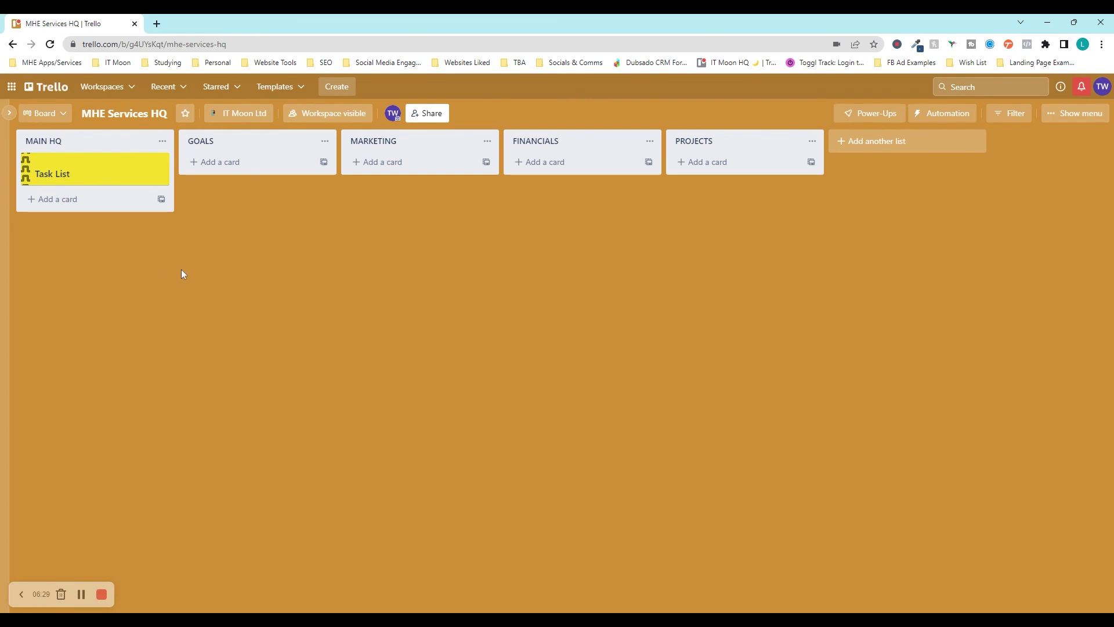
pyautogui.click(96, 170)
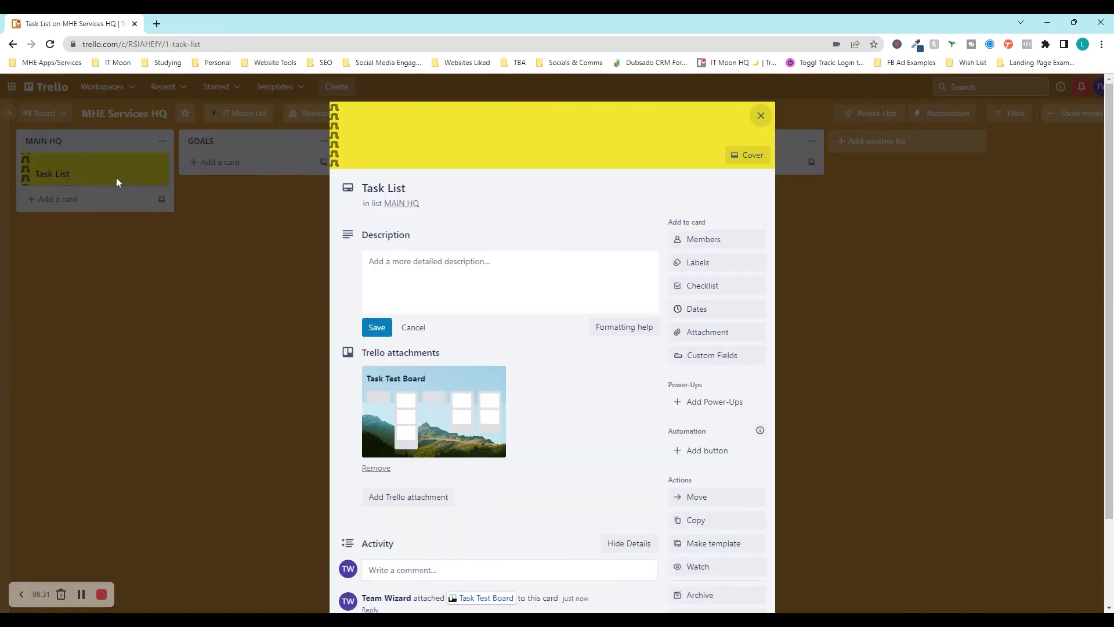
pyautogui.click(401, 409)
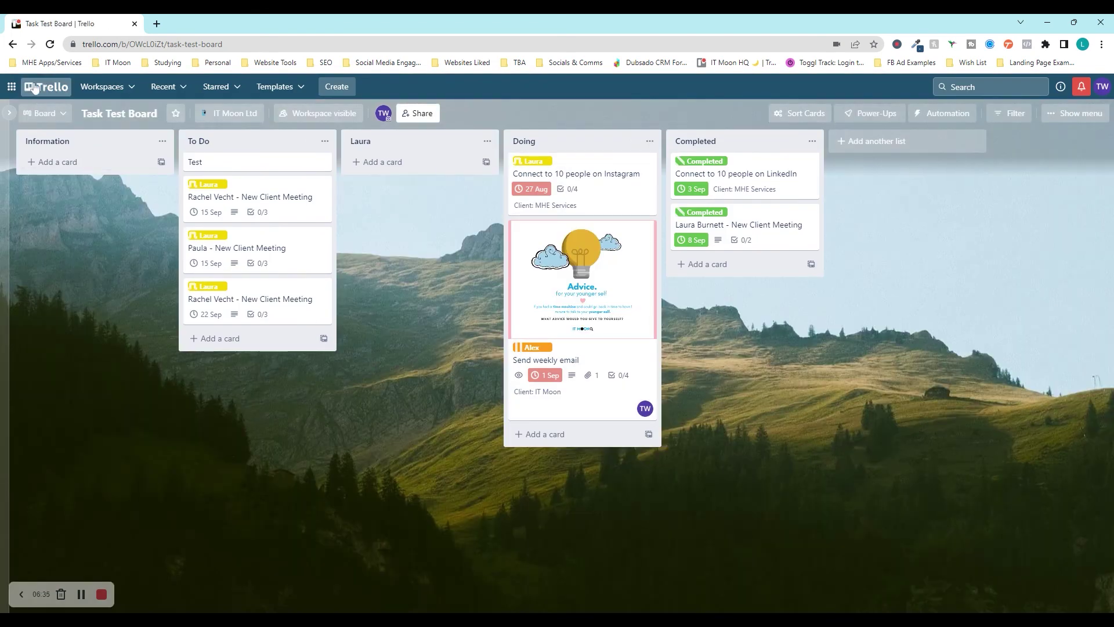
pyautogui.click(14, 46)
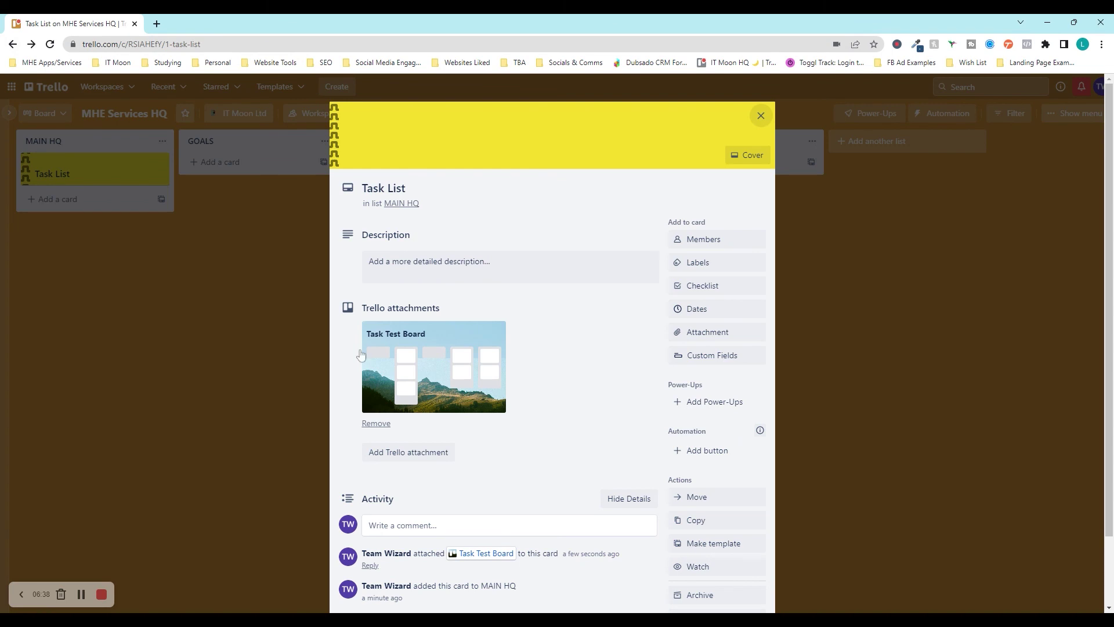
pyautogui.click(235, 351)
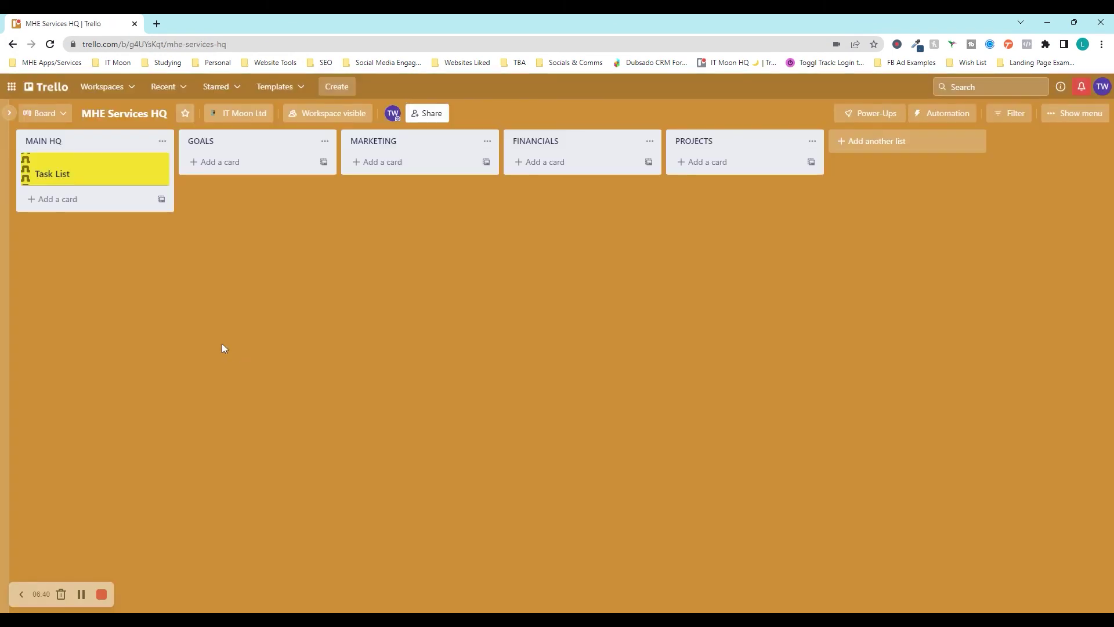
# Add CRM, Services, Software and Main Links cards to the MAIN HQ list.
pyautogui.click(55, 199)
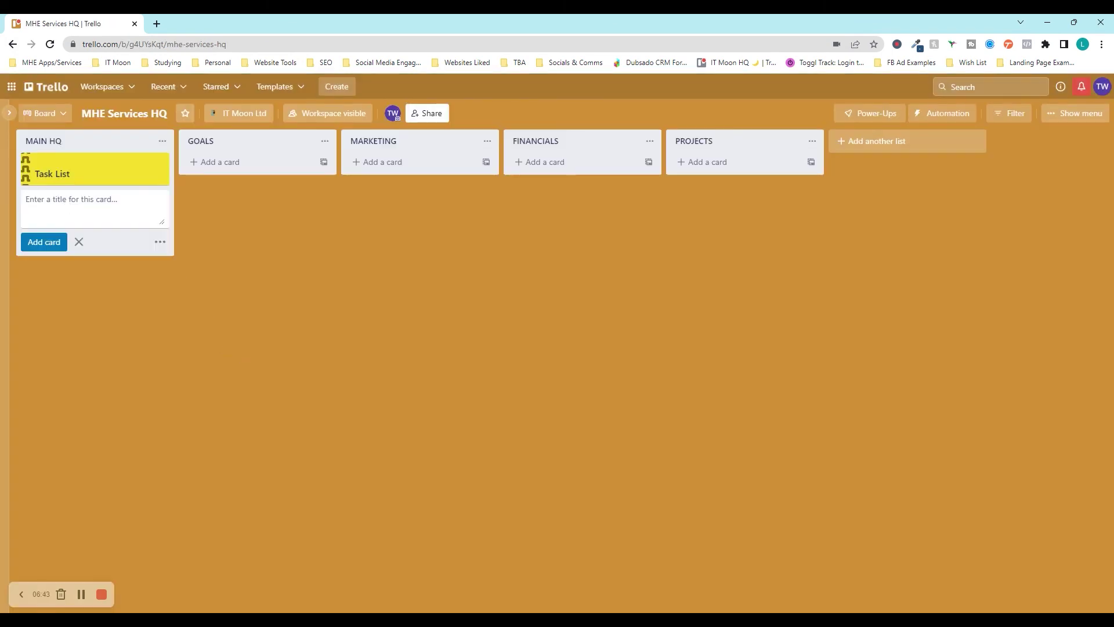
pyautogui.write('CRM')
pyautogui.press('Return')
pyautogui.write('S')
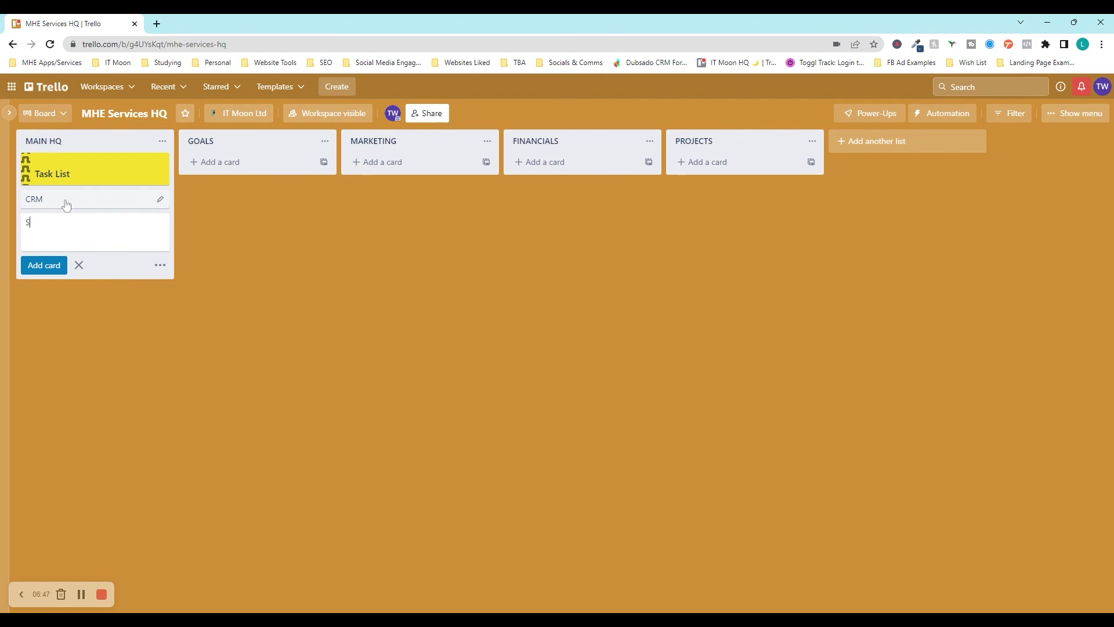
pyautogui.write('ervices')
pyautogui.press('Return')
pyautogui.write('Software')
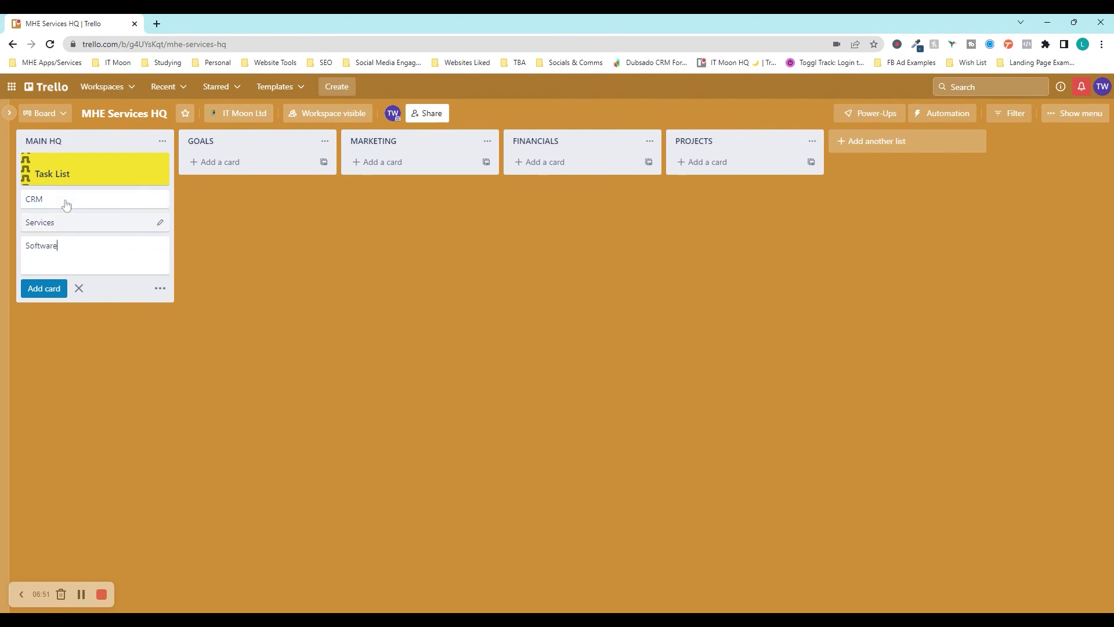
pyautogui.press('Return')
pyautogui.write('Main Links')
pyautogui.press('Return')
# Give the CRM card a full-size orange cover.
pyautogui.click(66, 203)
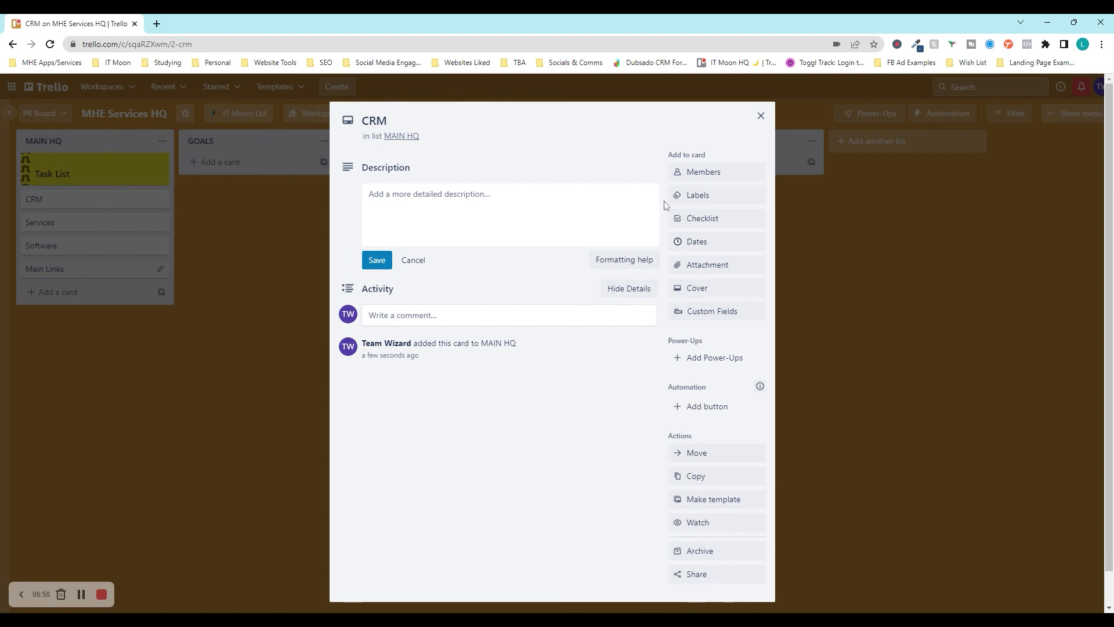
pyautogui.click(697, 266)
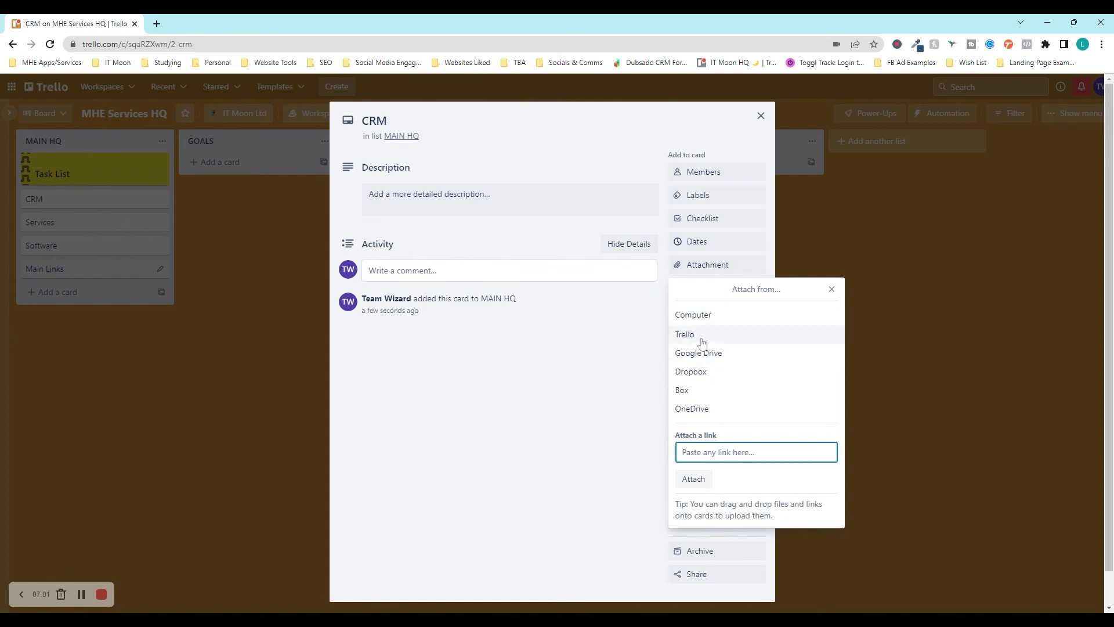
pyautogui.click(536, 370)
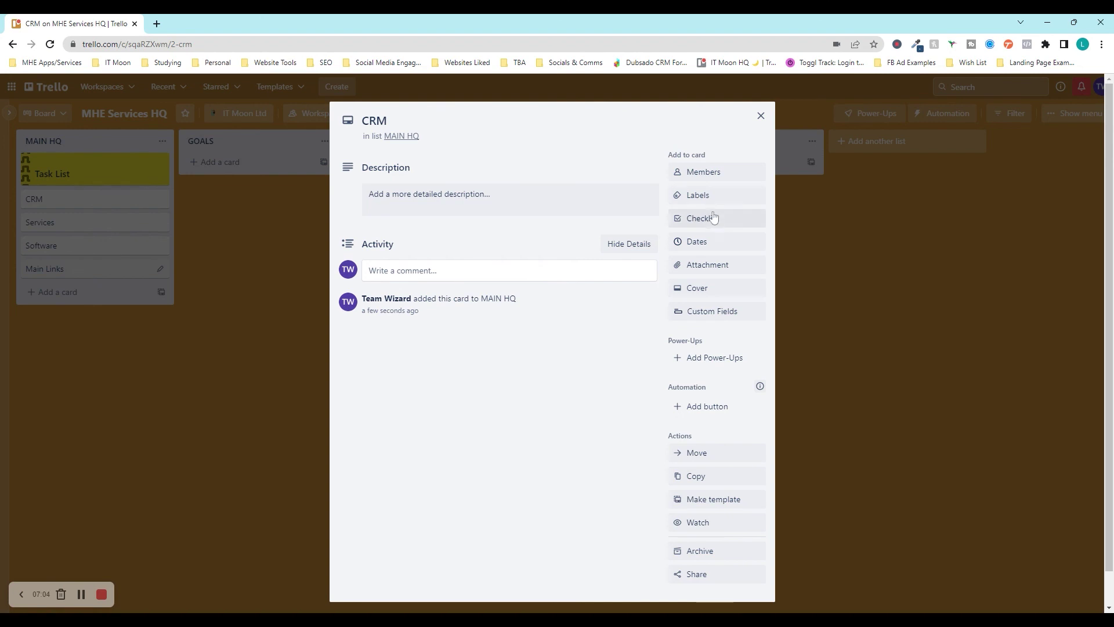
pyautogui.click(698, 289)
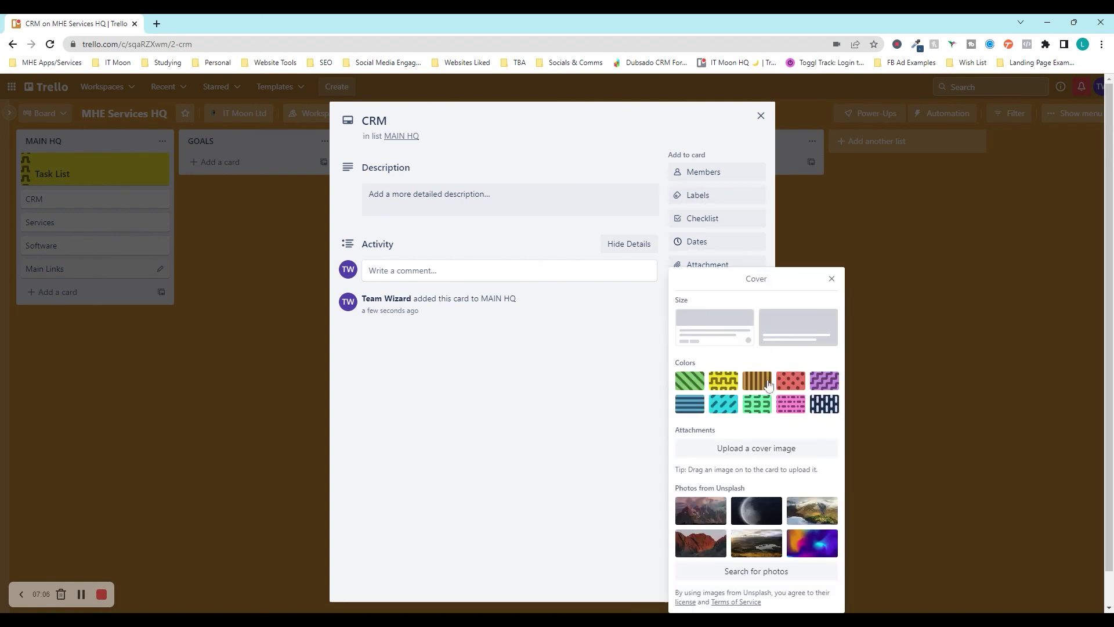
pyautogui.click(757, 381)
pyautogui.click(810, 325)
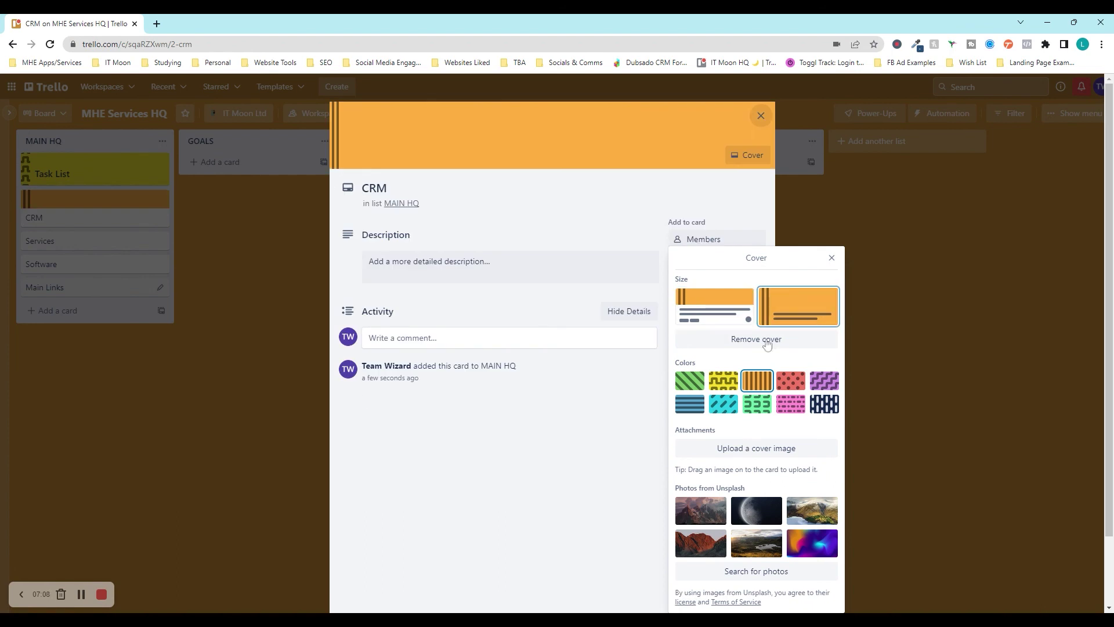
pyautogui.click(202, 402)
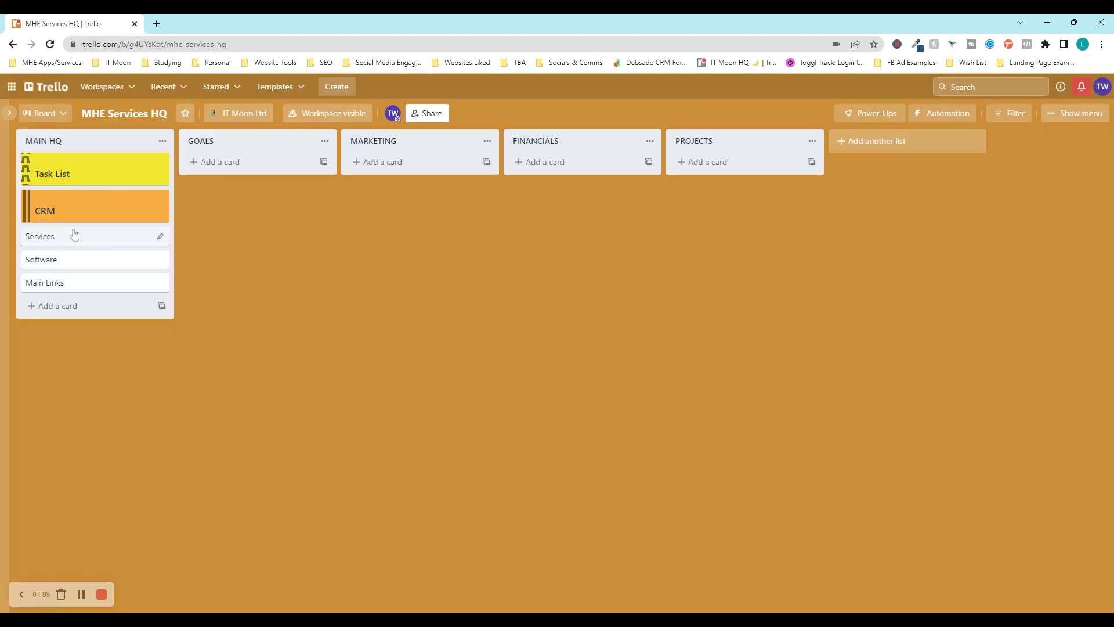
pyautogui.click(73, 232)
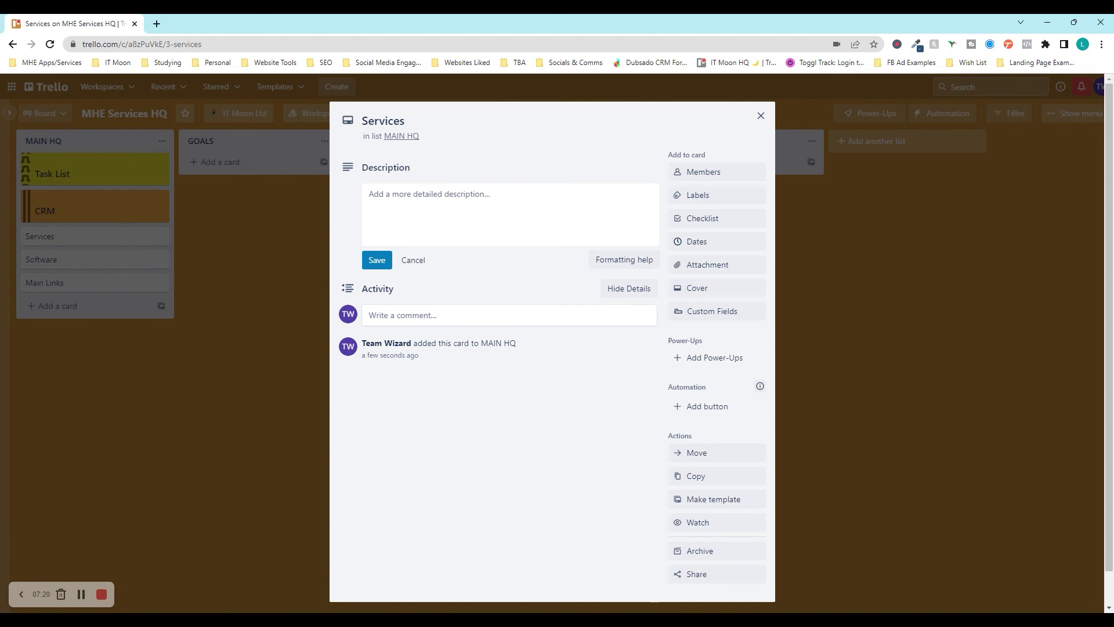
# Save a Services description with bold SERVICE NAME 1 and SERVICE NAME 2, each '-> Details here'.
pyautogui.click(372, 194)
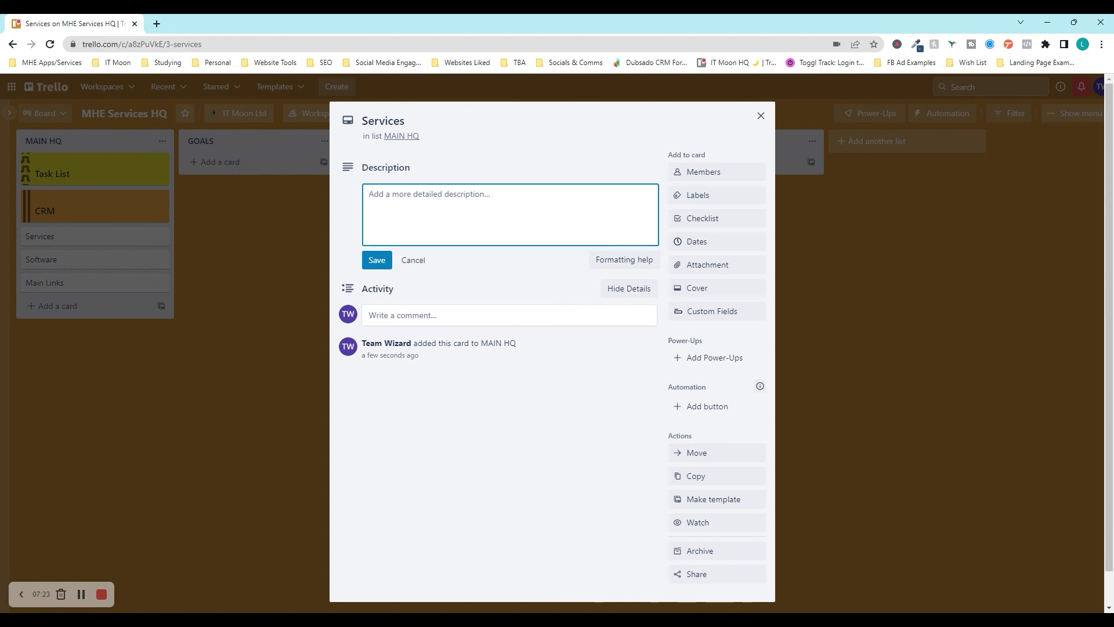
pyautogui.write('****')
pyautogui.press('BackSpace')
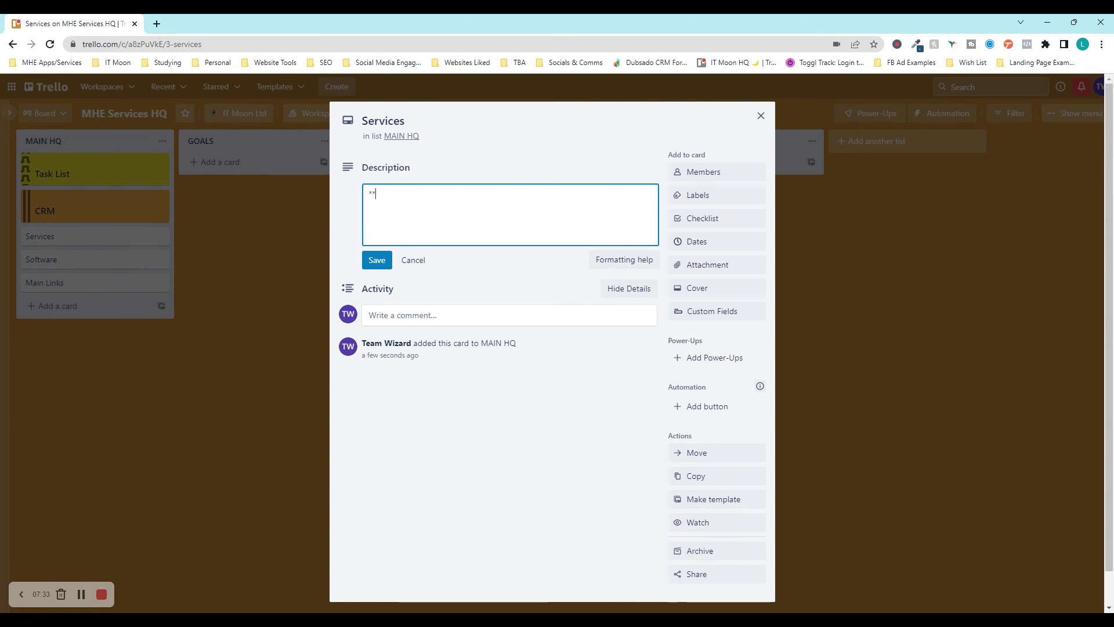
pyautogui.write('SERVICE NAME 1** -> D')
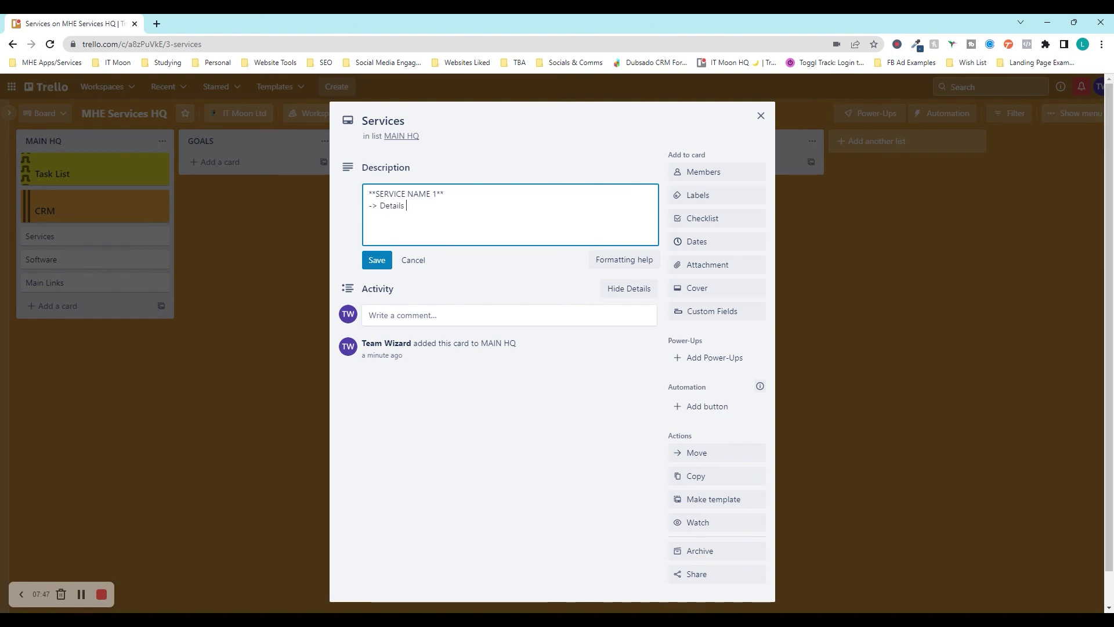
pyautogui.write('etails here')
pyautogui.press('Return')
pyautogui.press('Return')
pyautogui.write('**SERVICE NAME 2**')
pyautogui.press('Return')
pyautogui.write('-> De')
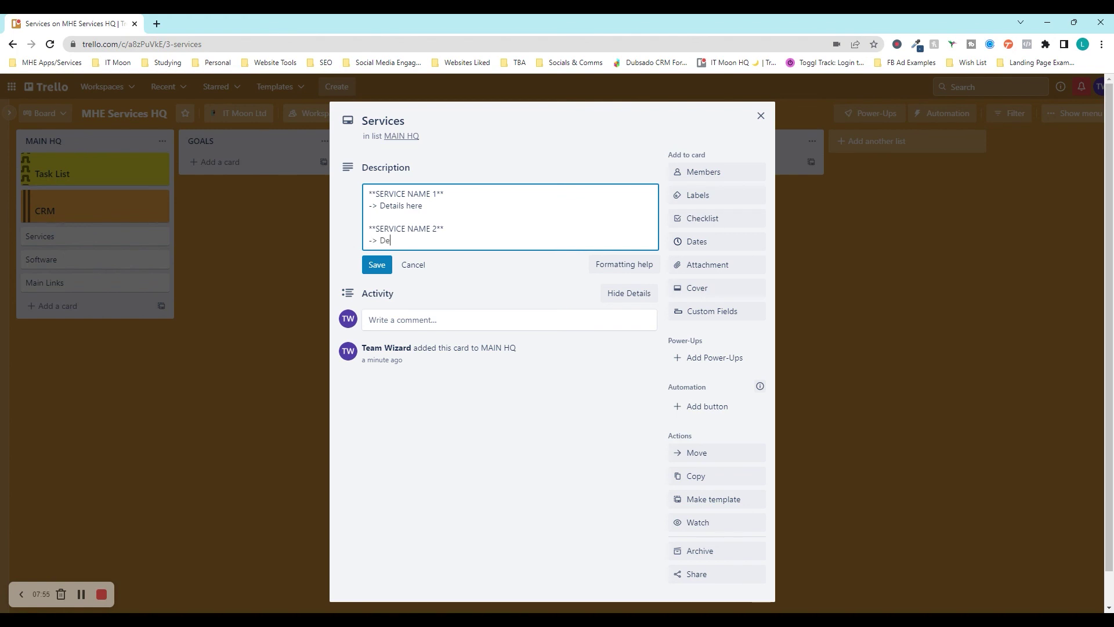
pyautogui.write('tails here')
pyautogui.click(378, 264)
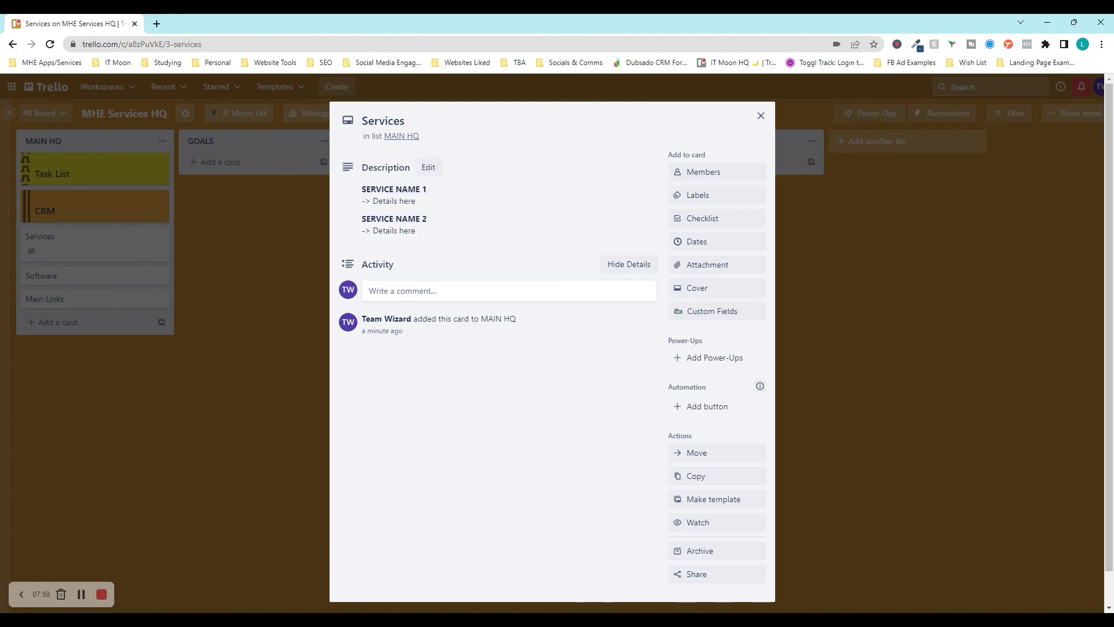
# Give the Services card a full-size green cover.
pyautogui.click(243, 315)
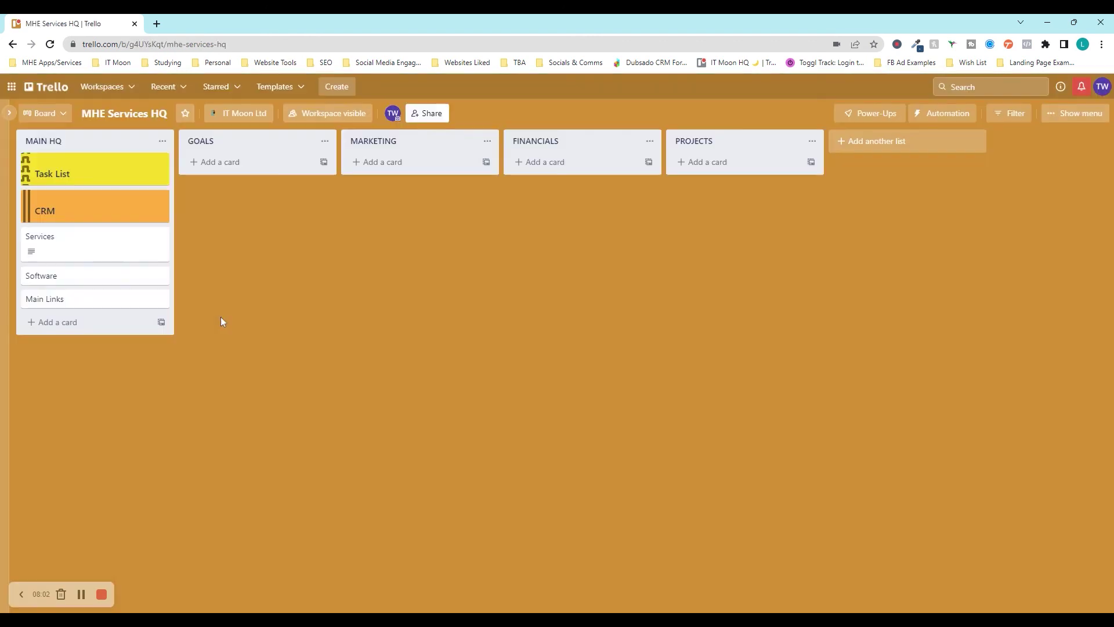
pyautogui.click(89, 259)
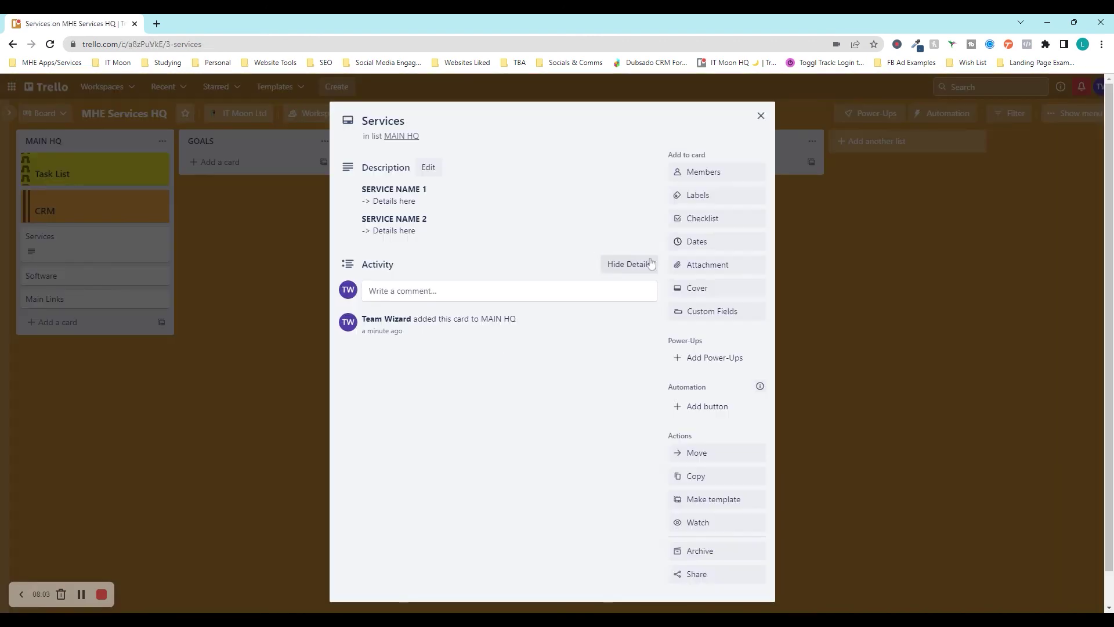
pyautogui.click(711, 290)
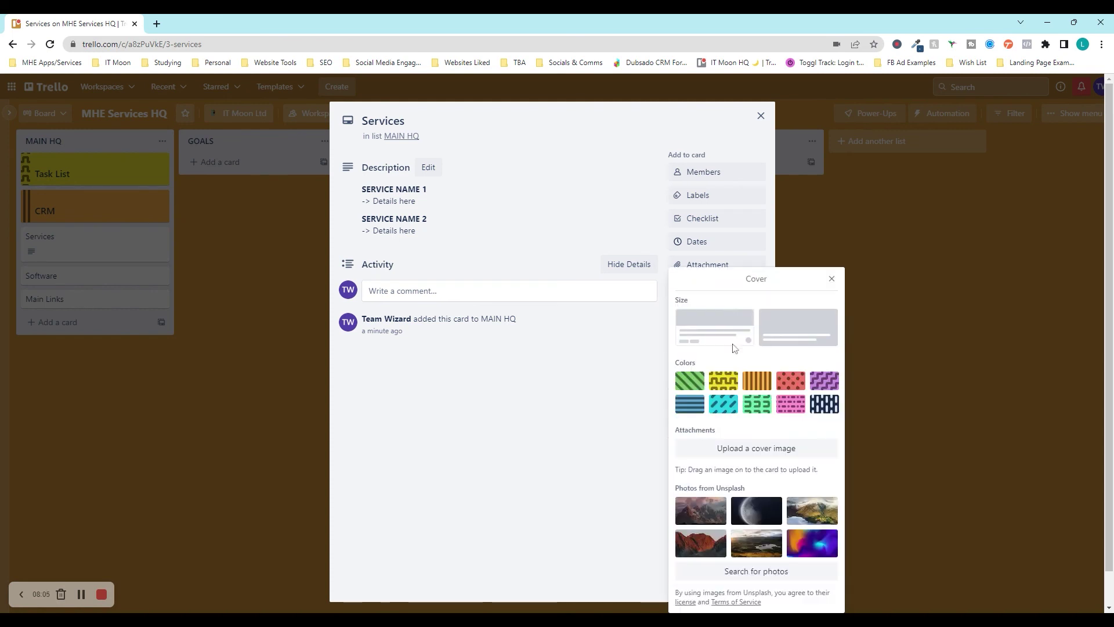
pyautogui.click(724, 377)
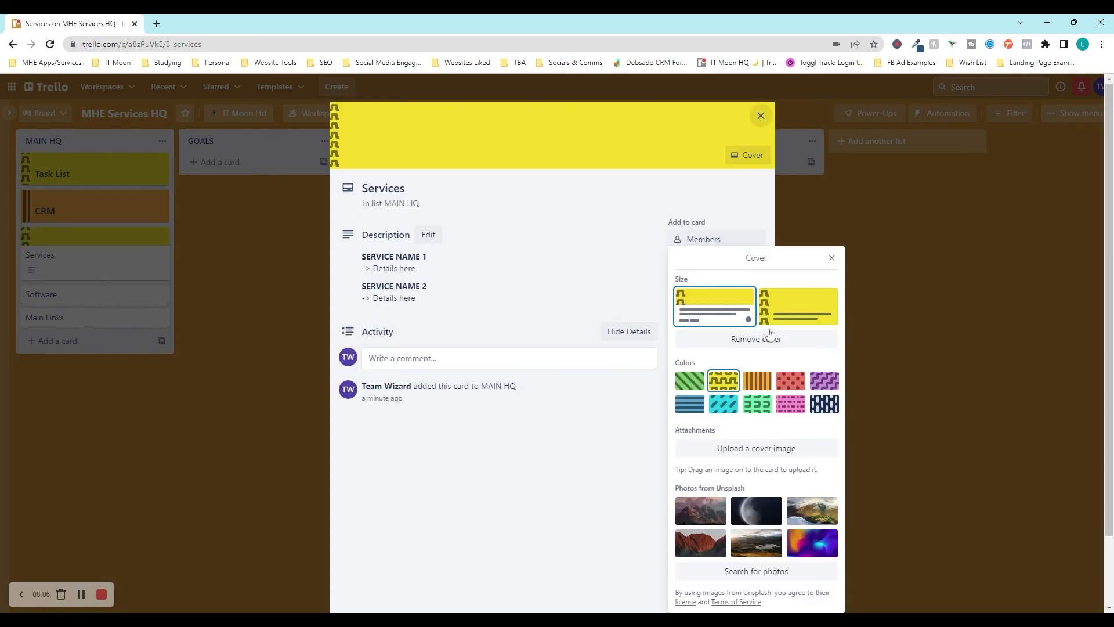
pyautogui.click(690, 380)
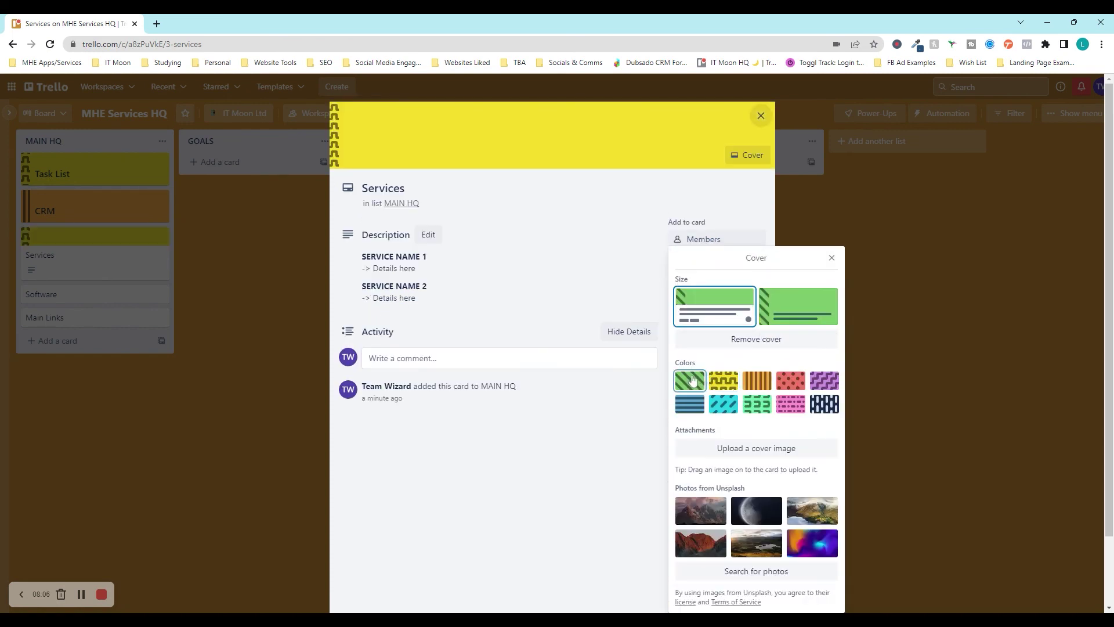
pyautogui.click(798, 308)
pyautogui.click(118, 424)
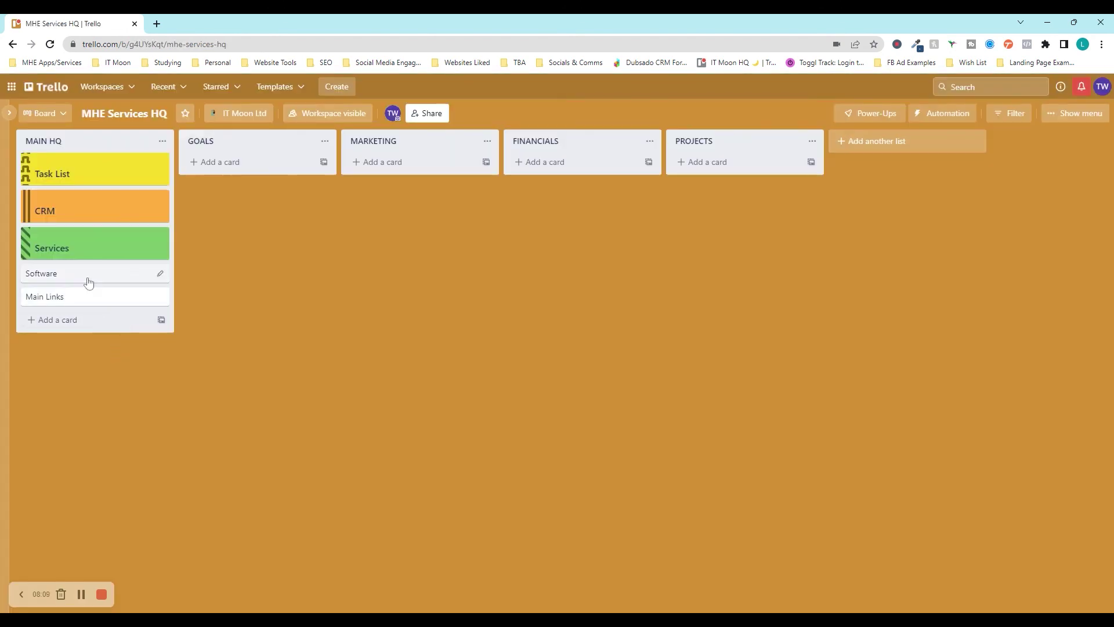
pyautogui.click(88, 283)
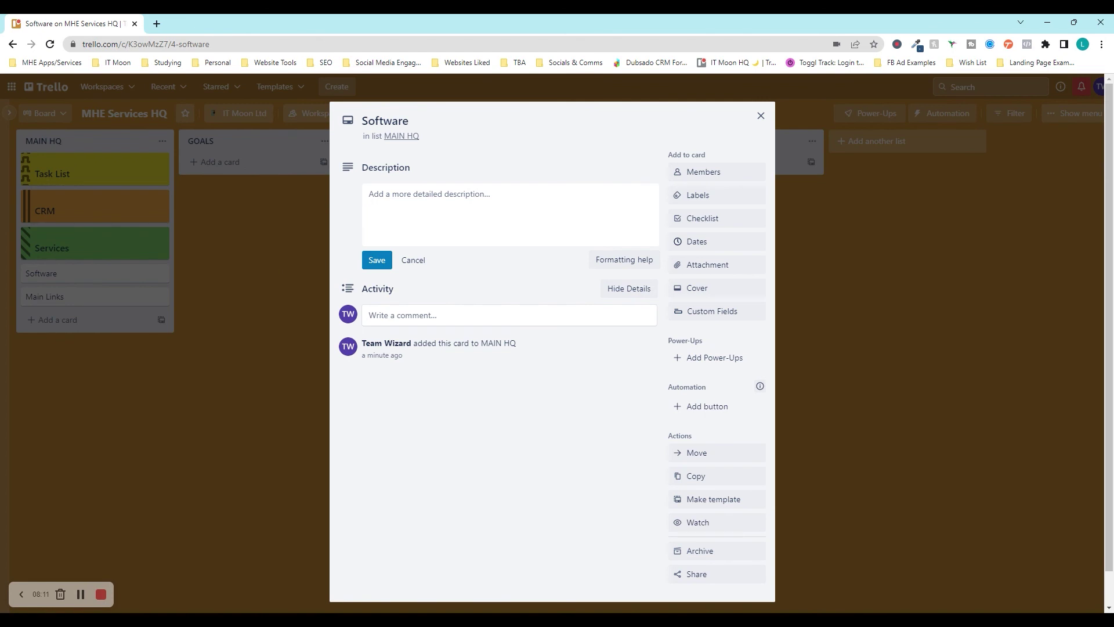
pyautogui.click(696, 220)
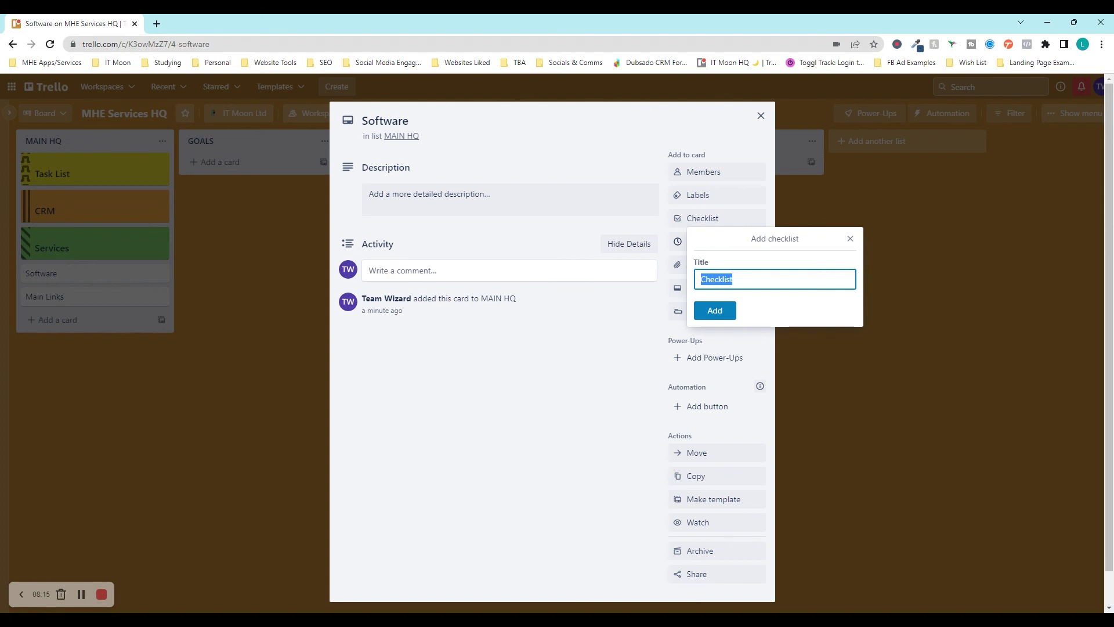
pyautogui.write('Software')
pyautogui.press('Return')
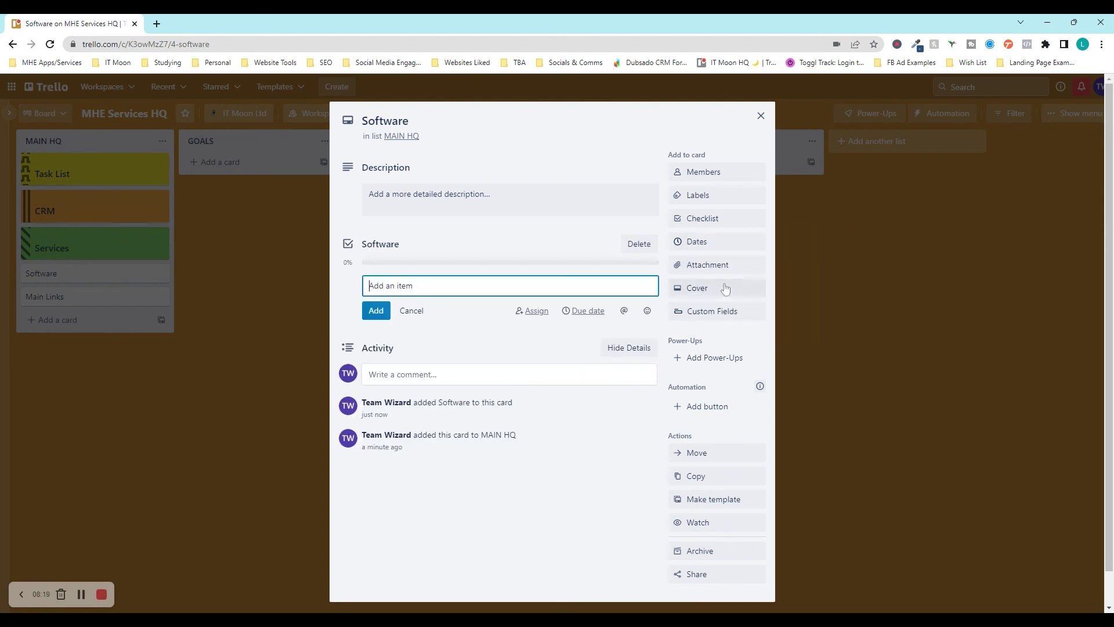
pyautogui.write('Xero ')
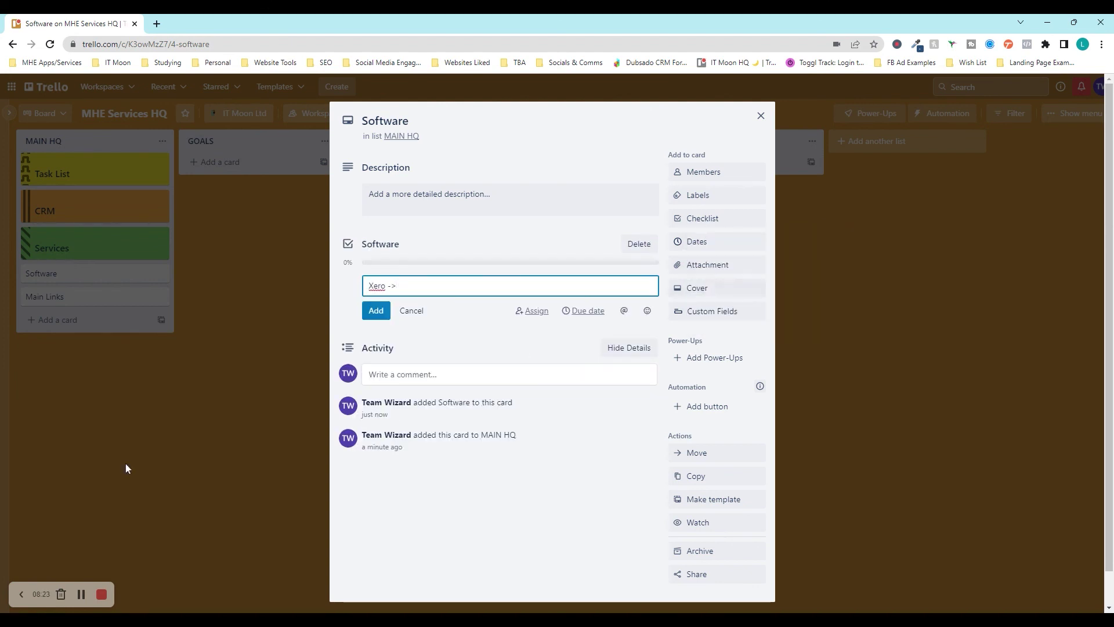
pyautogui.write('->')
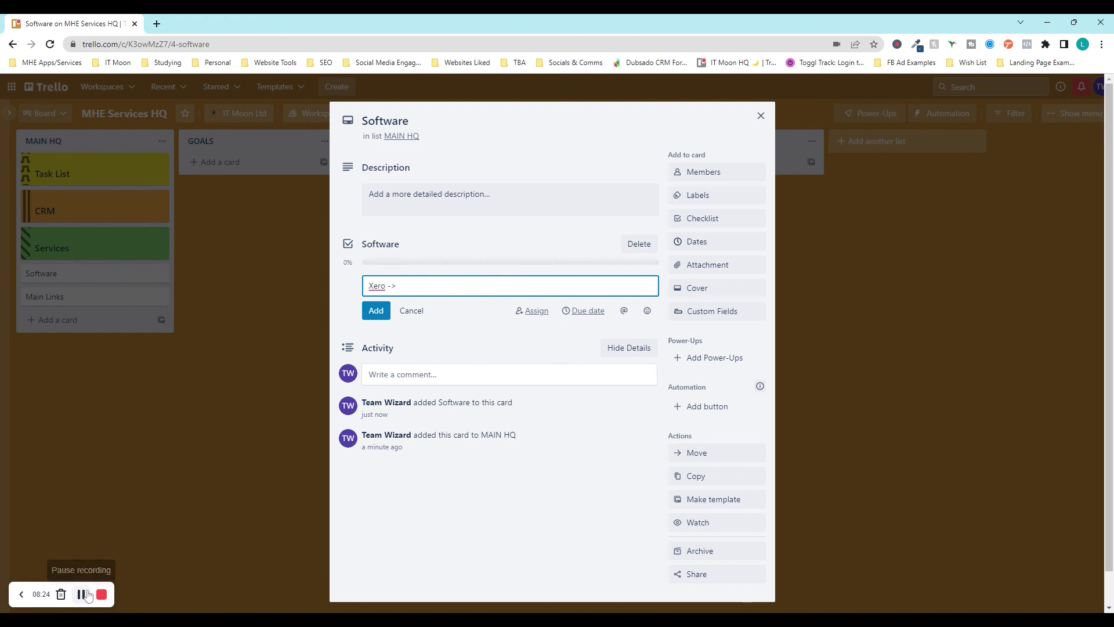
pyautogui.press('Escape')
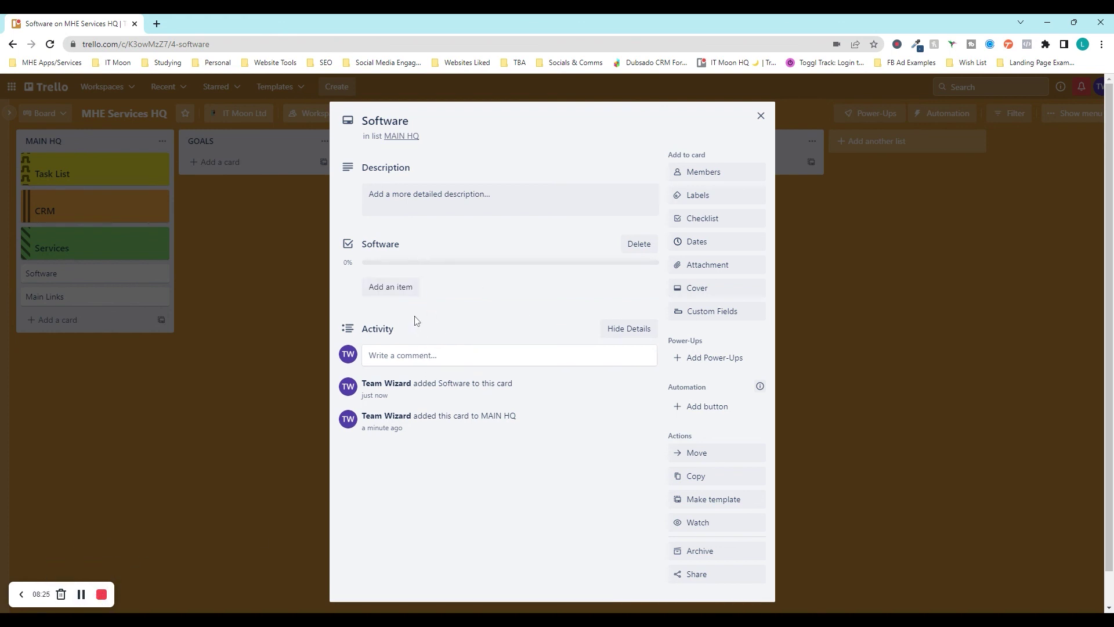
pyautogui.click(390, 290)
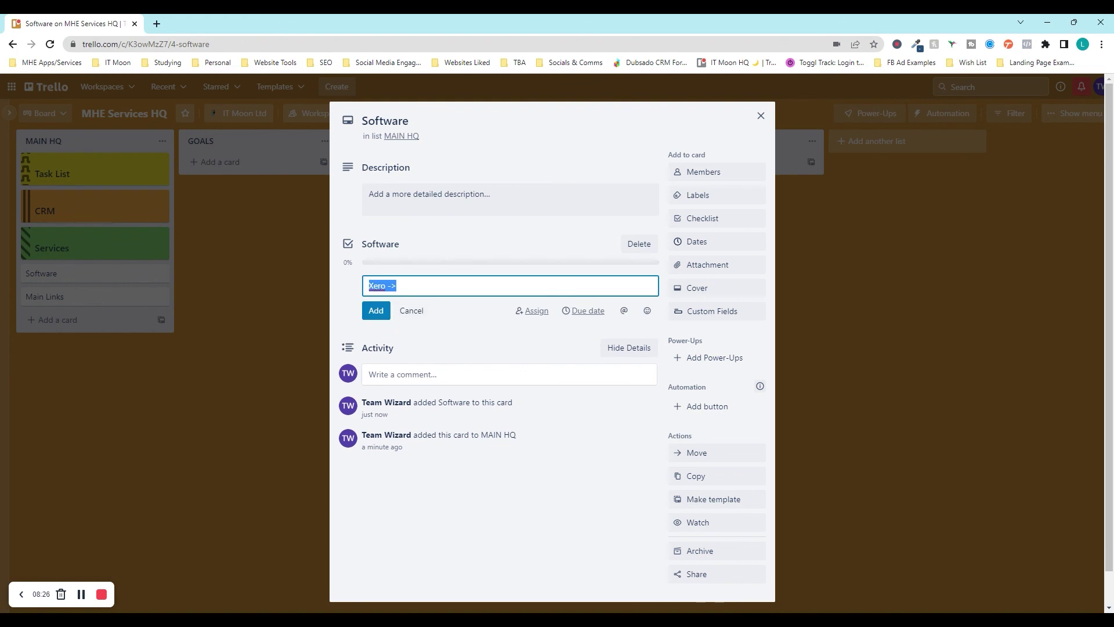
pyautogui.press('End')
pyautogui.write('W')
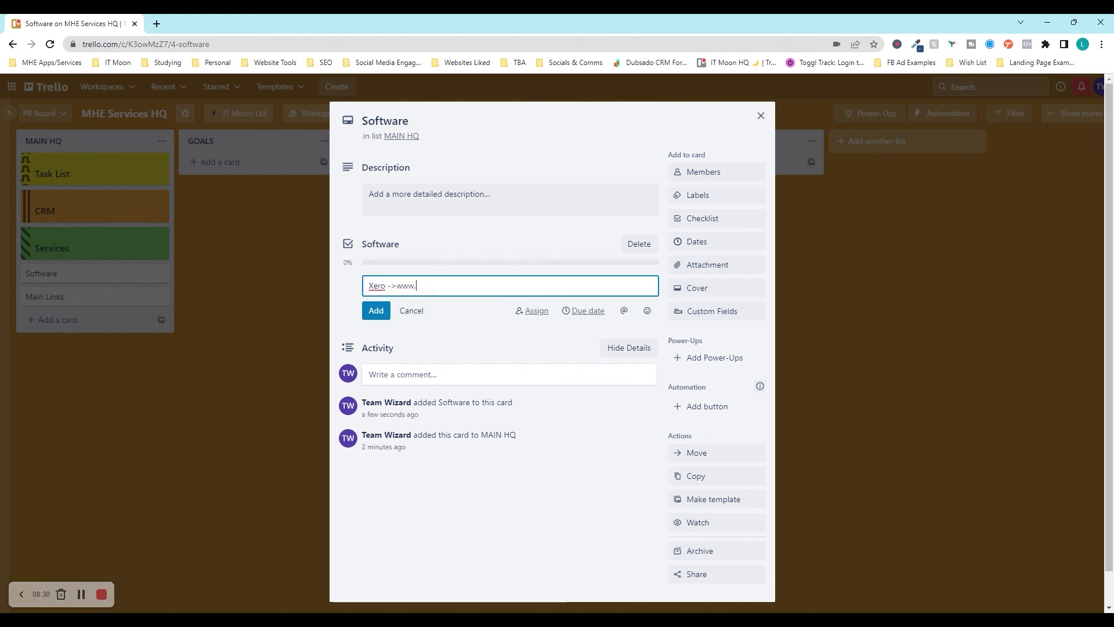
pyautogui.write('ww.xero.com')
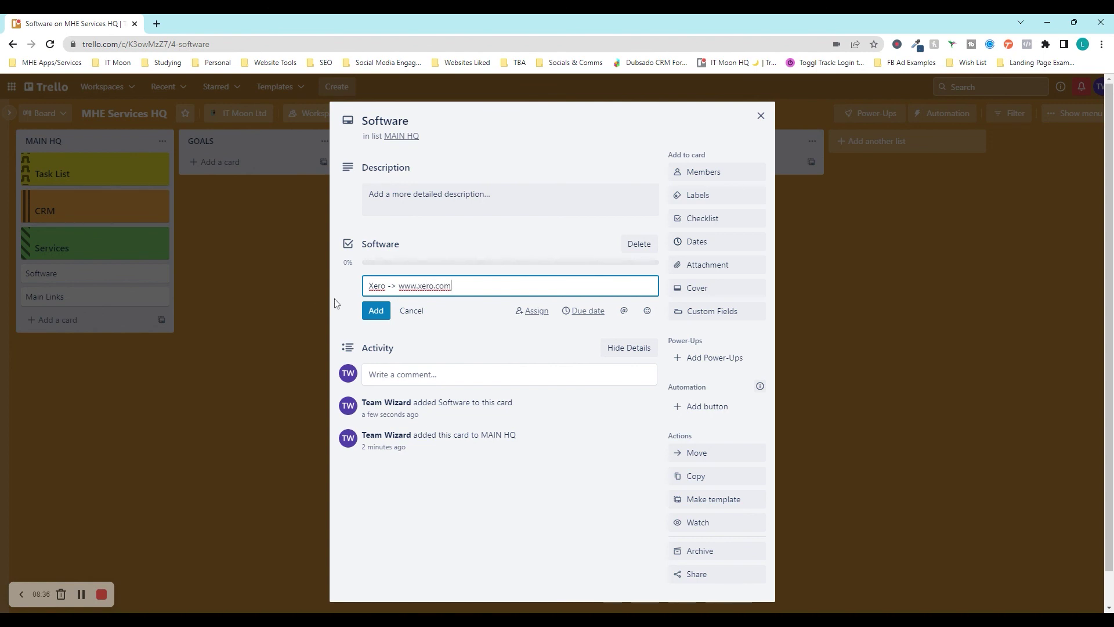
pyautogui.write('Accounting Softwar')
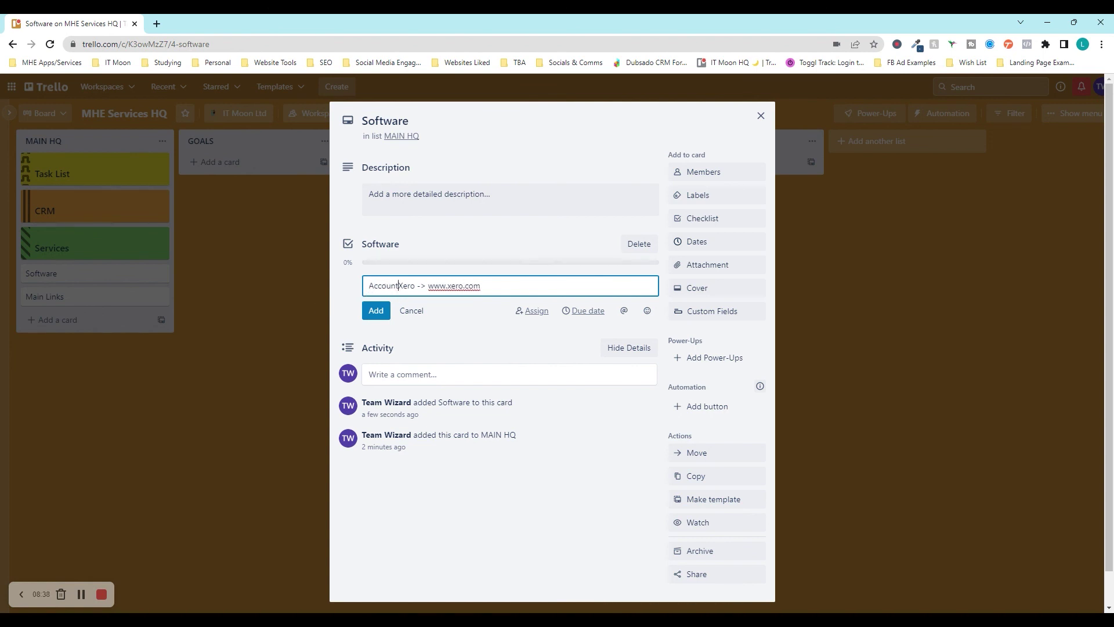
pyautogui.write('e -')
pyautogui.press('Return')
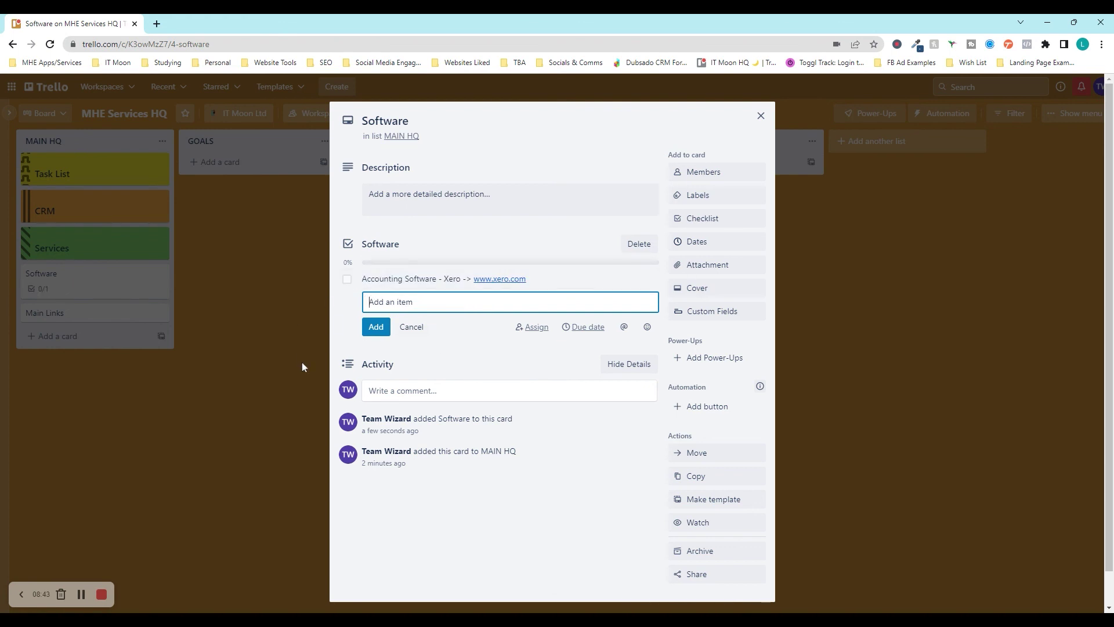
pyautogui.press('Escape')
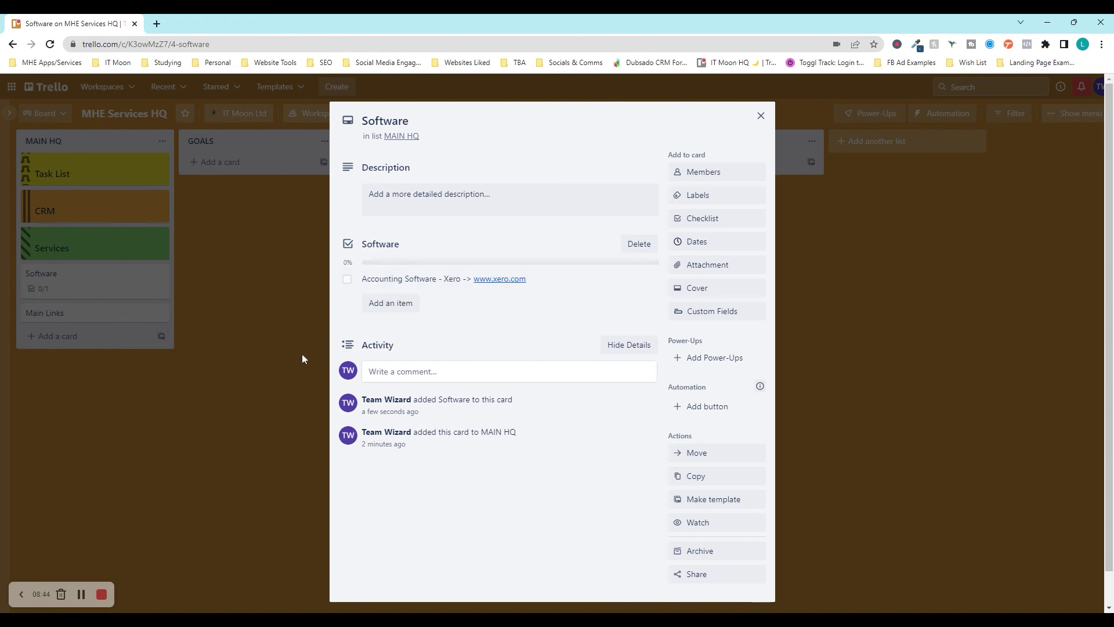
# Give the Software card a full-size purple cover and return to the board.
pyautogui.click(718, 290)
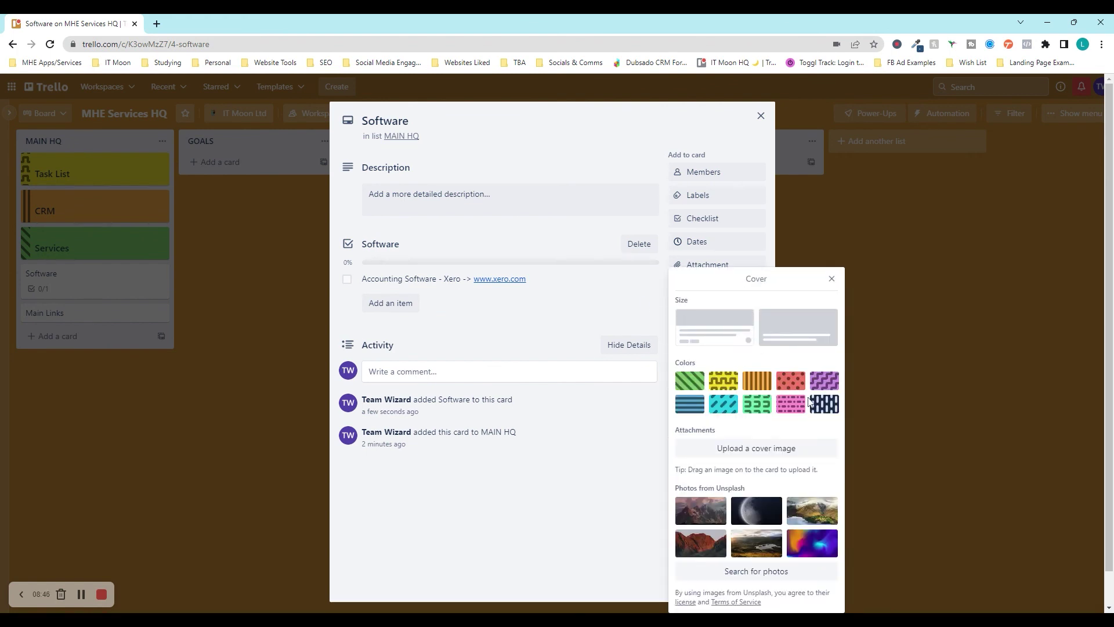
pyautogui.click(819, 383)
pyautogui.click(807, 310)
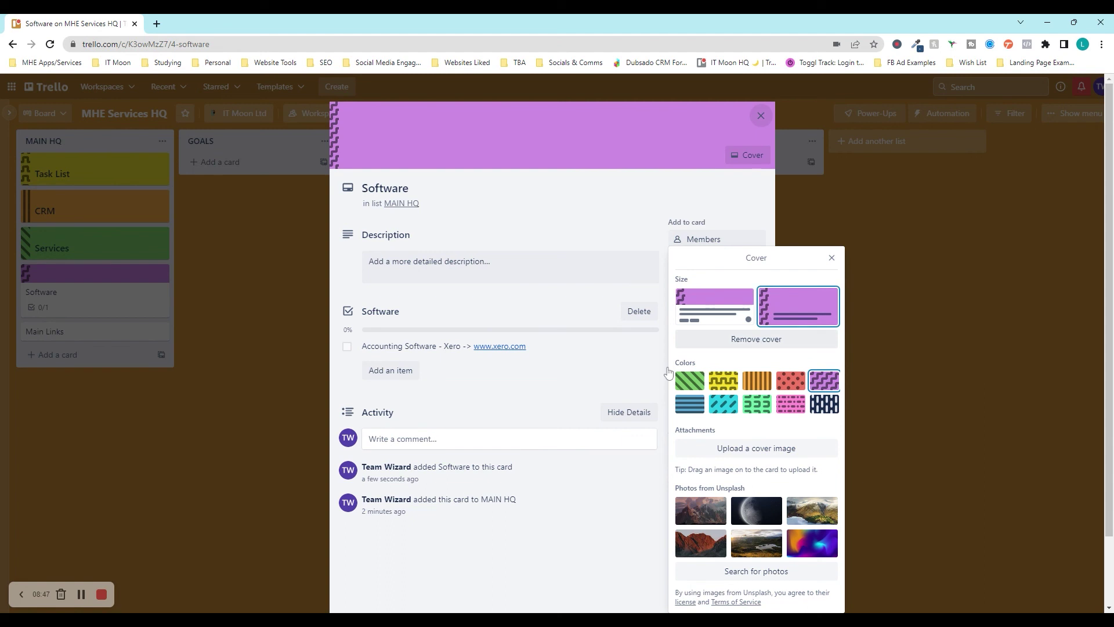
pyautogui.click(219, 440)
pyautogui.click(112, 356)
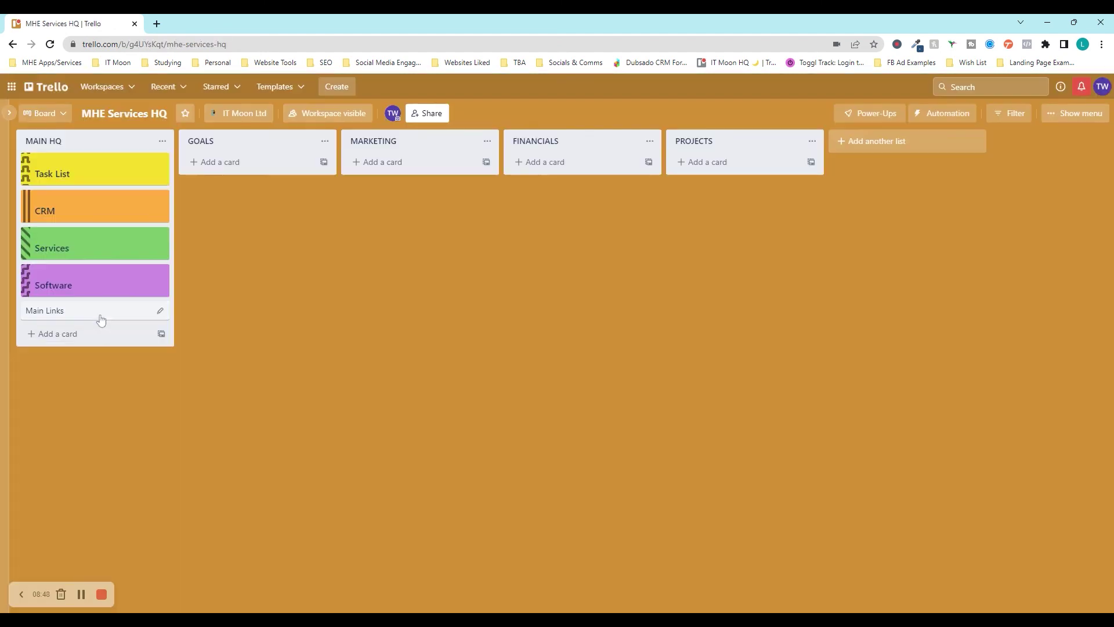
# Draft a bold 'Website Link' description on the Main Links card, then discard it and close the card.
pyautogui.click(100, 315)
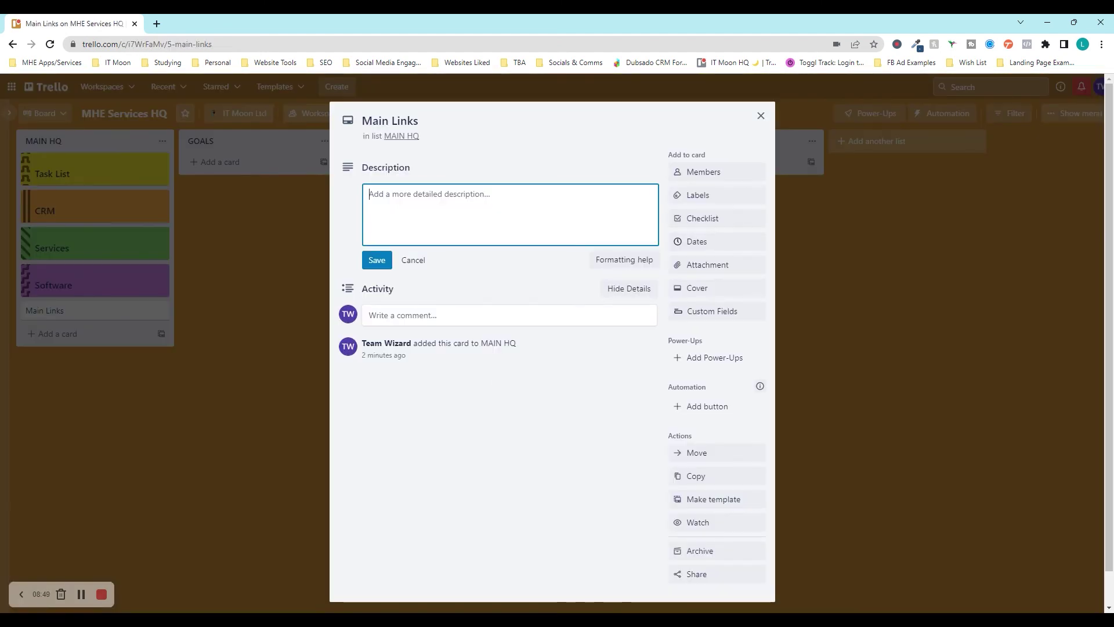
pyautogui.hotkey('ctrl', 'b')
pyautogui.write('Website Link** ')
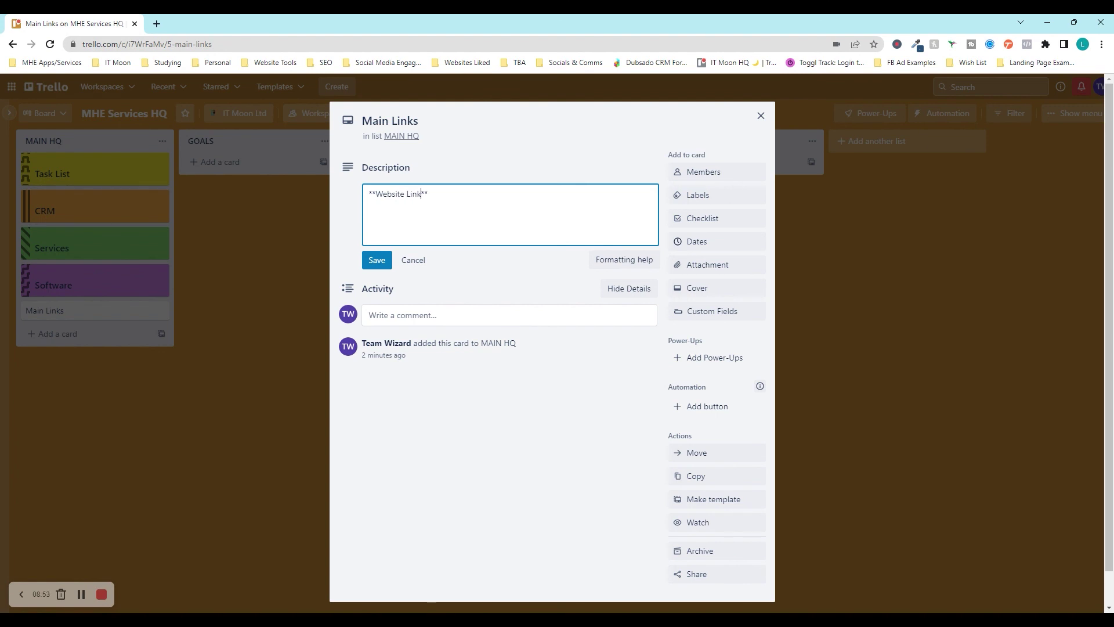
pyautogui.write('wwww  JJEJEJ')
pyautogui.click(760, 115)
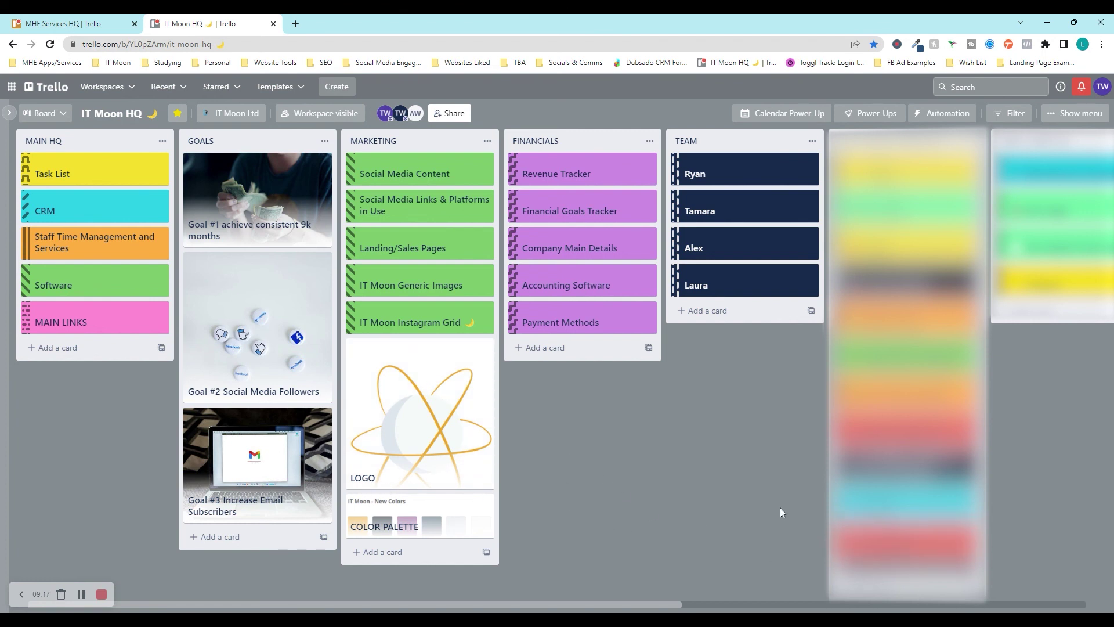
pyautogui.click(67, 18)
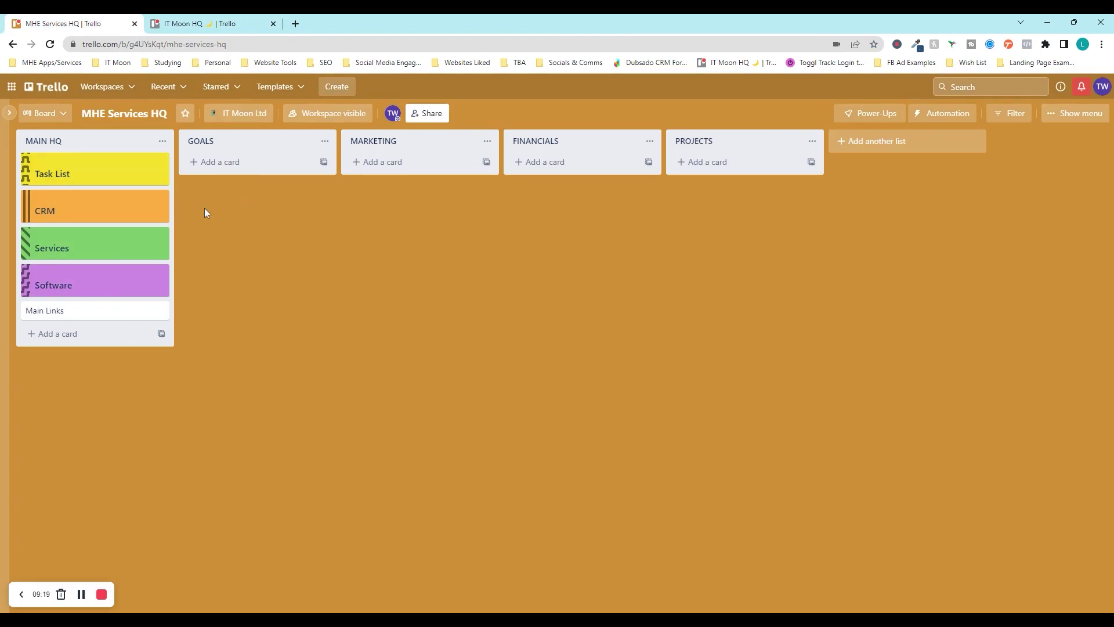